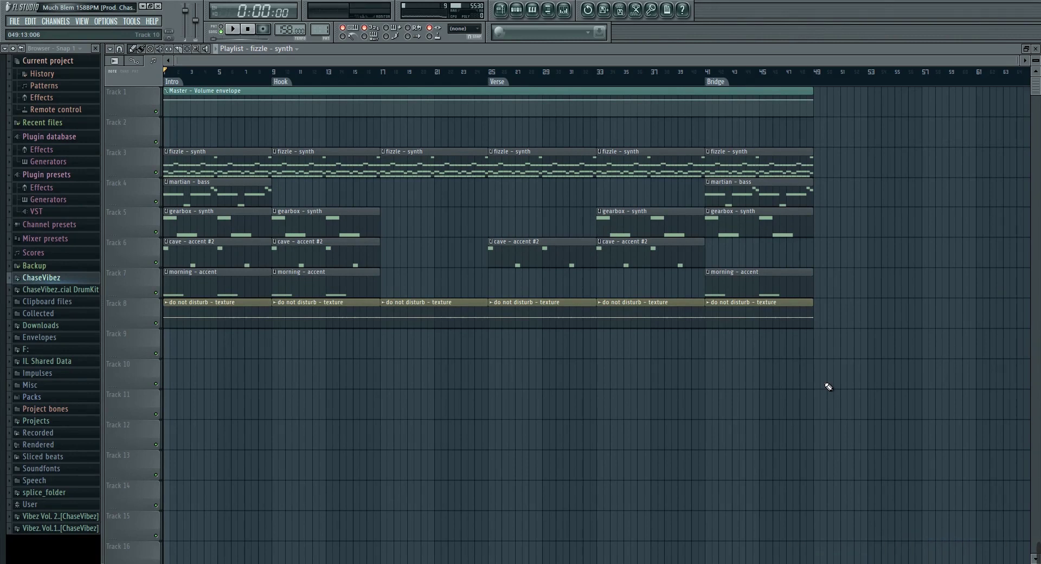
# Open fizzle - synth's channel settings, browse ChaseVibez accents, solo track 3, and show the mixer.
pyautogui.click(517, 10)
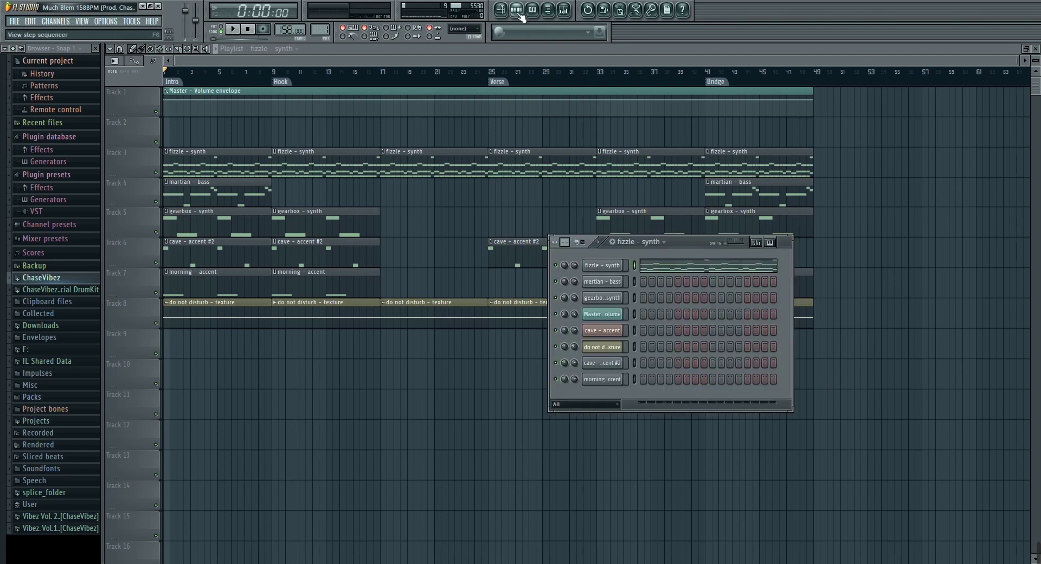
pyautogui.click(618, 269)
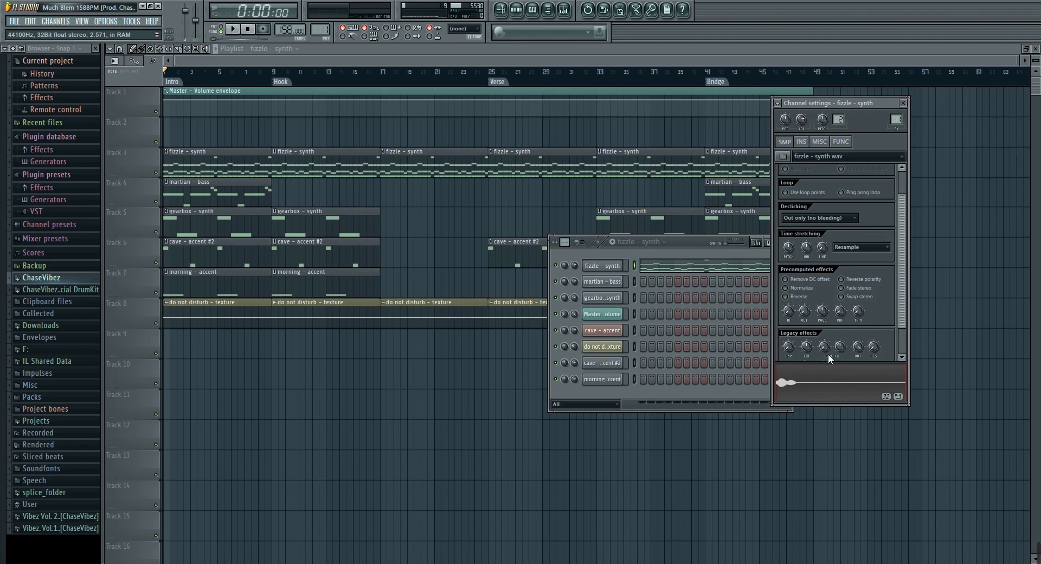
pyautogui.click(44, 277)
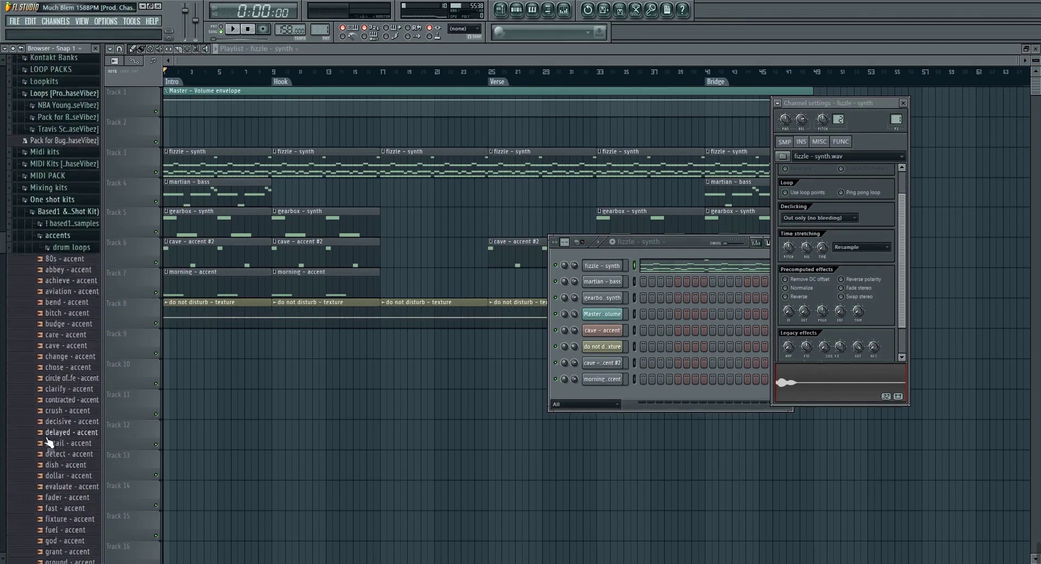
pyautogui.scroll(-5, 62, 347)
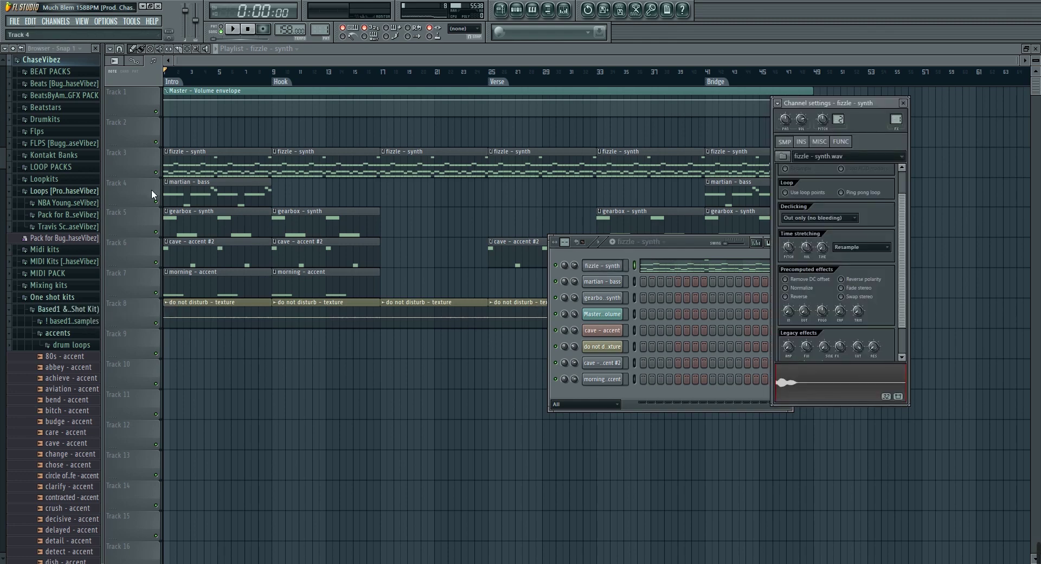
pyautogui.rightClick(156, 172)
pyautogui.click(564, 10)
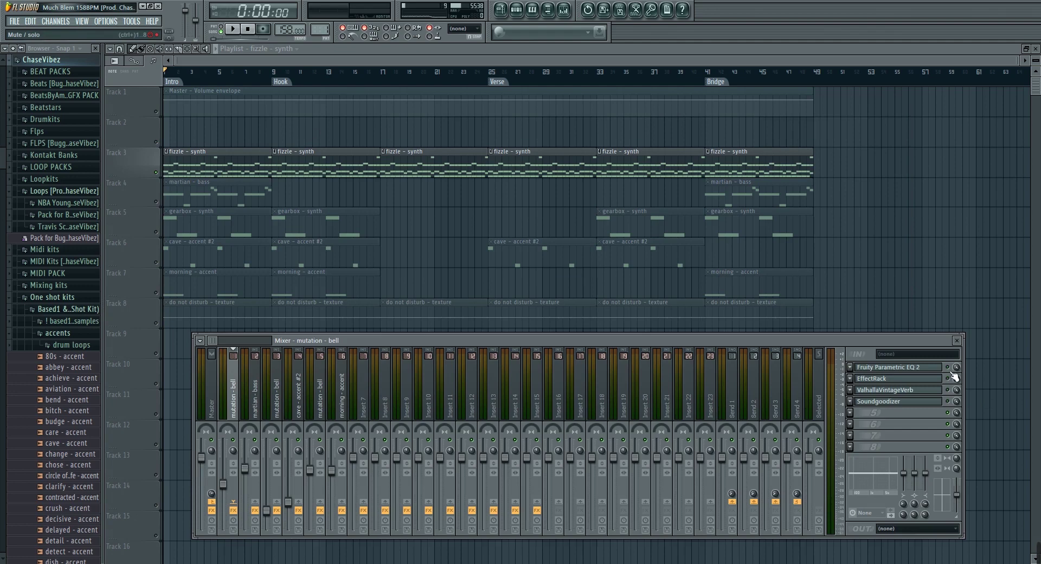
# Open the fizzle - synth clip in the piano roll and play its chords through once.
pyautogui.doubleClick(543, 163)
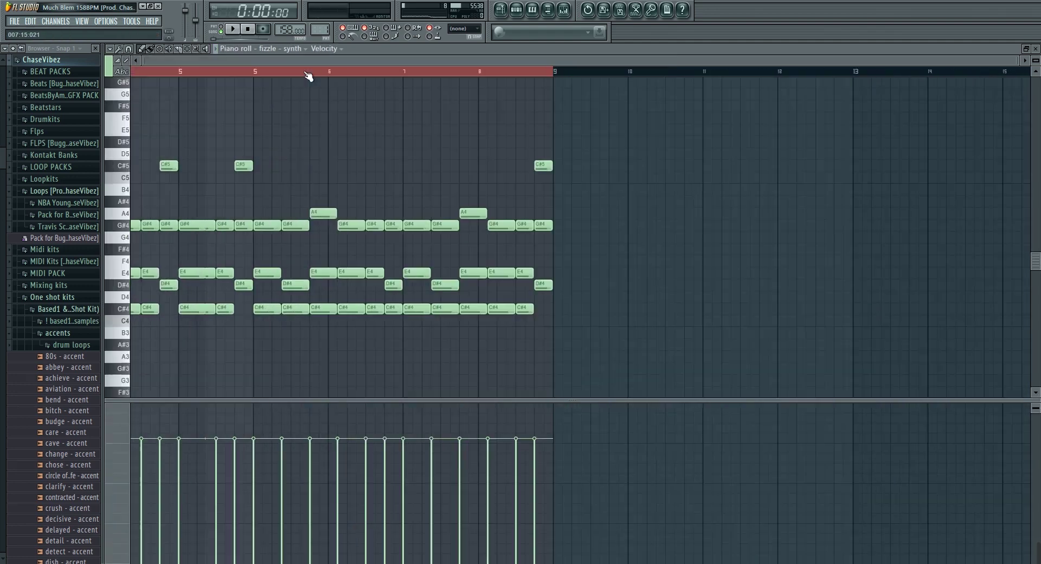
pyautogui.press('space')
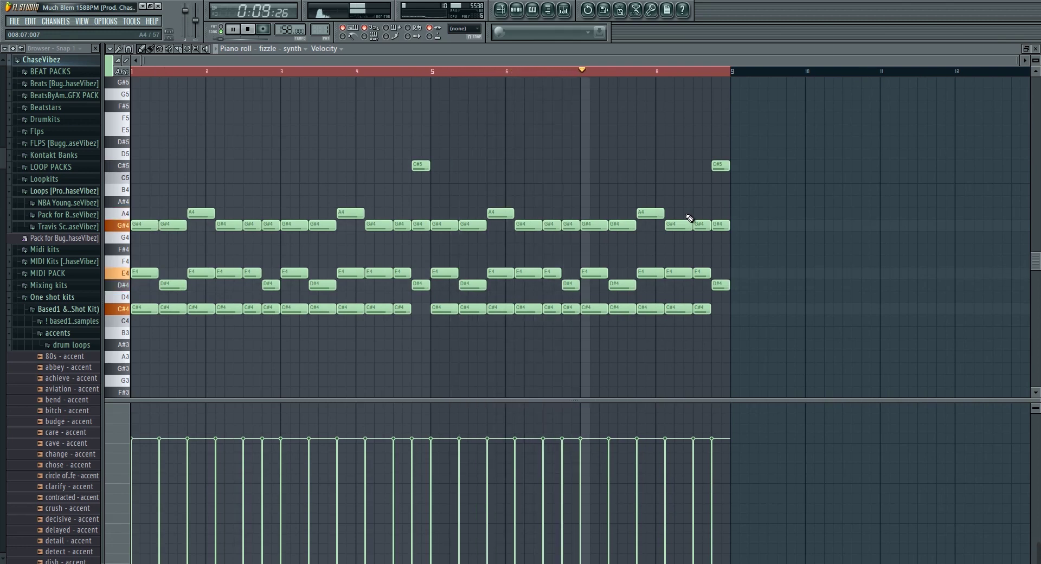
pyautogui.press('space')
# Open the mutation - bell insert's Parametric EQ 2 and EffectRack from the mixer.
pyautogui.click(566, 14)
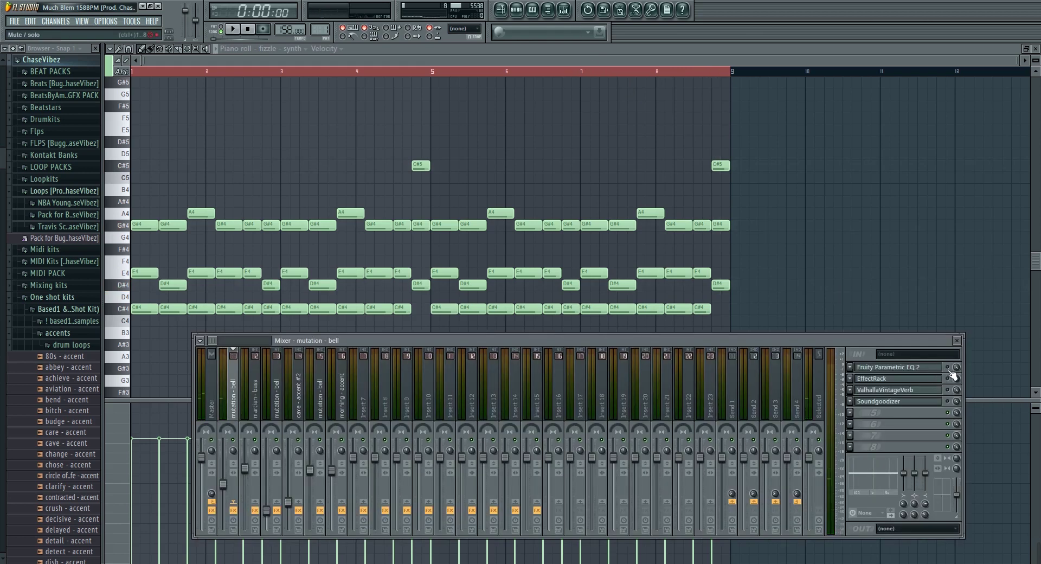
pyautogui.click(926, 369)
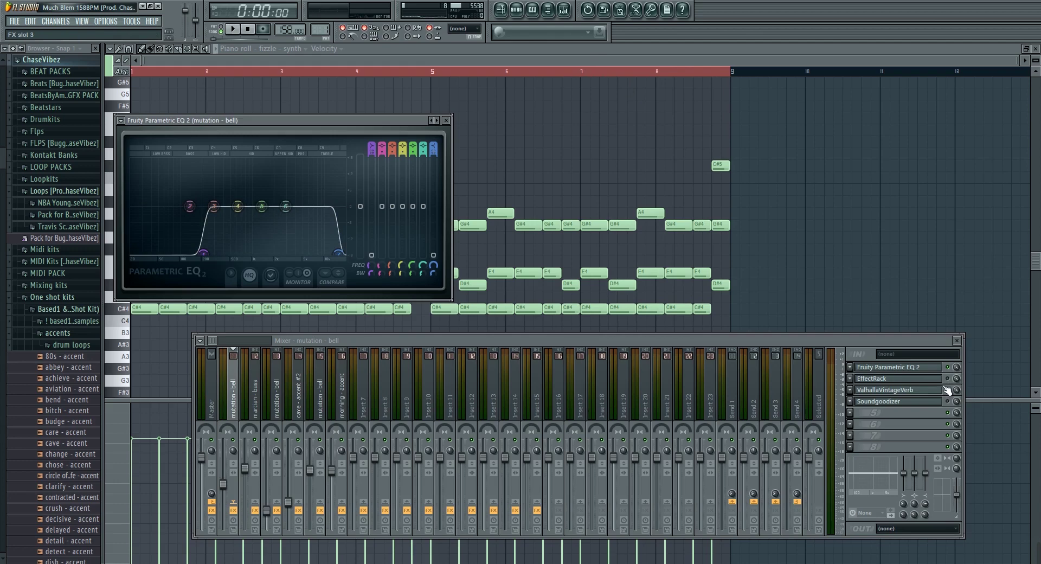
pyautogui.click(929, 379)
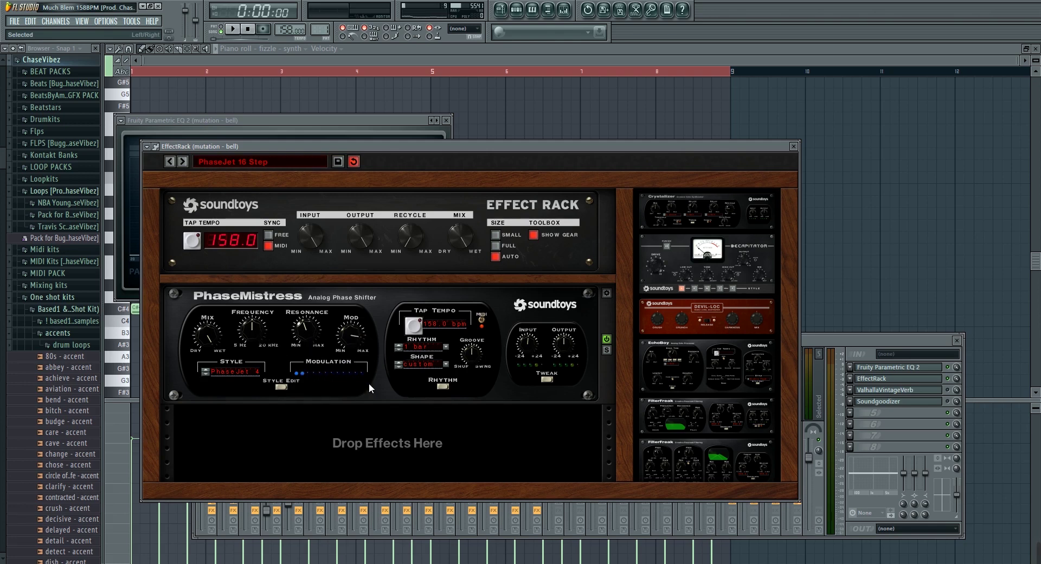
# Inspect ValhallaVintageVerb and Soundgoodizer, then close the plugins back to the piano roll.
pyautogui.click(956, 396)
pyautogui.click(905, 392)
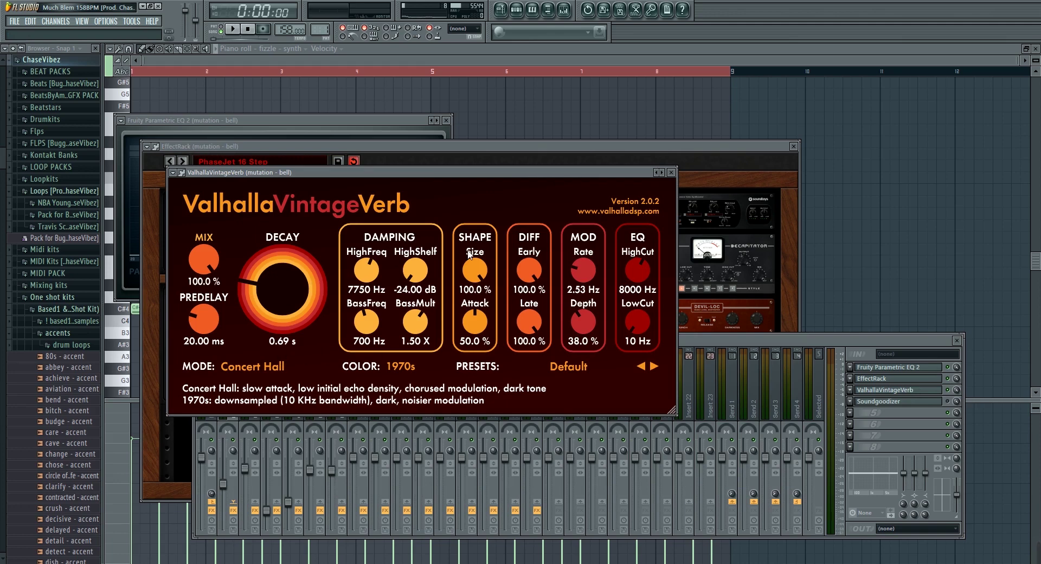
pyautogui.click(671, 173)
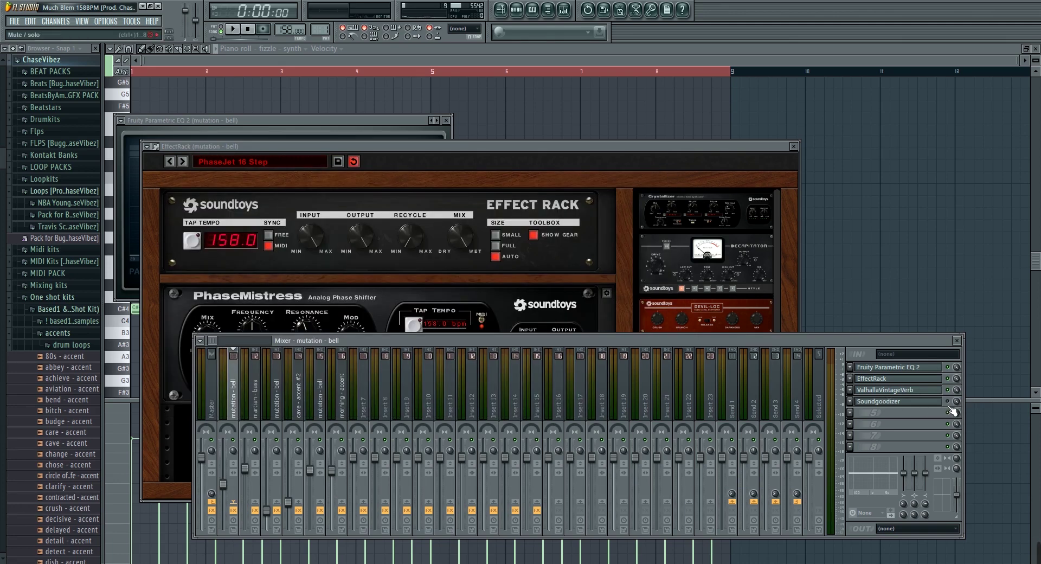
pyautogui.click(910, 402)
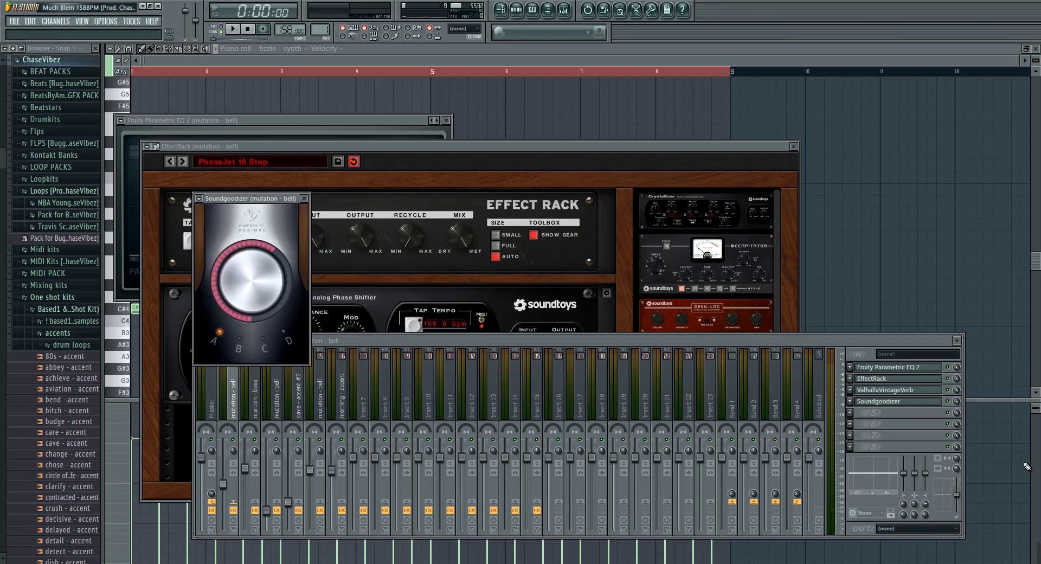
pyautogui.click(522, 60)
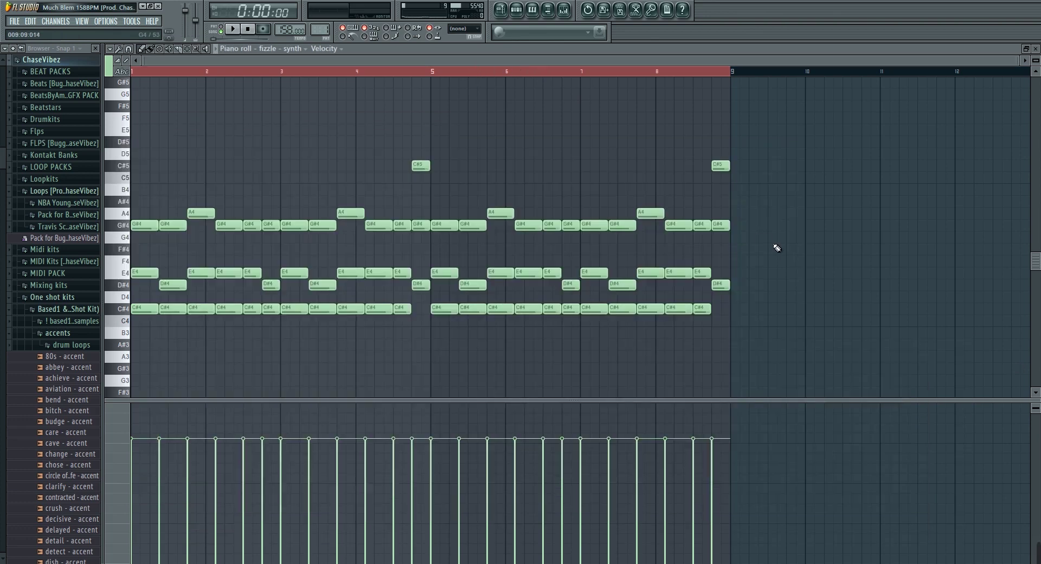
# Play the fizzle - synth melody, then unmute the martian - bass and master volume envelope tracks.
pyautogui.press('space')
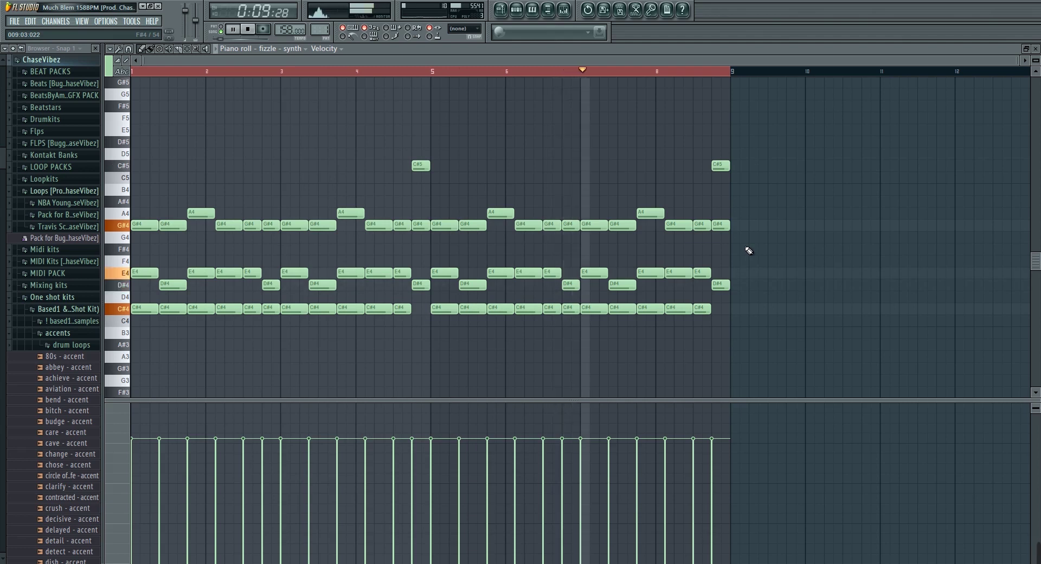
pyautogui.click(501, 10)
pyautogui.press('space')
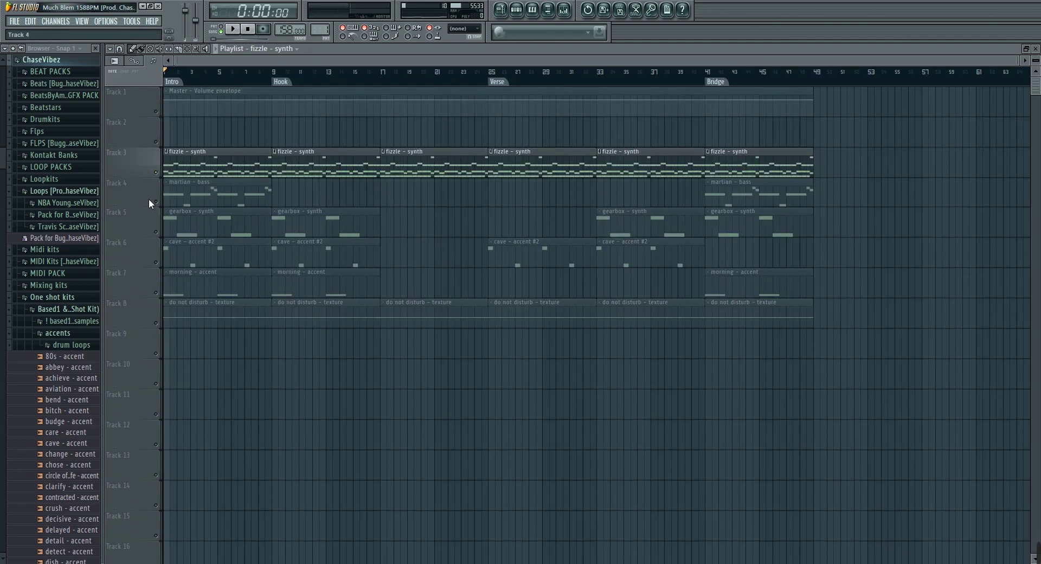
pyautogui.click(156, 202)
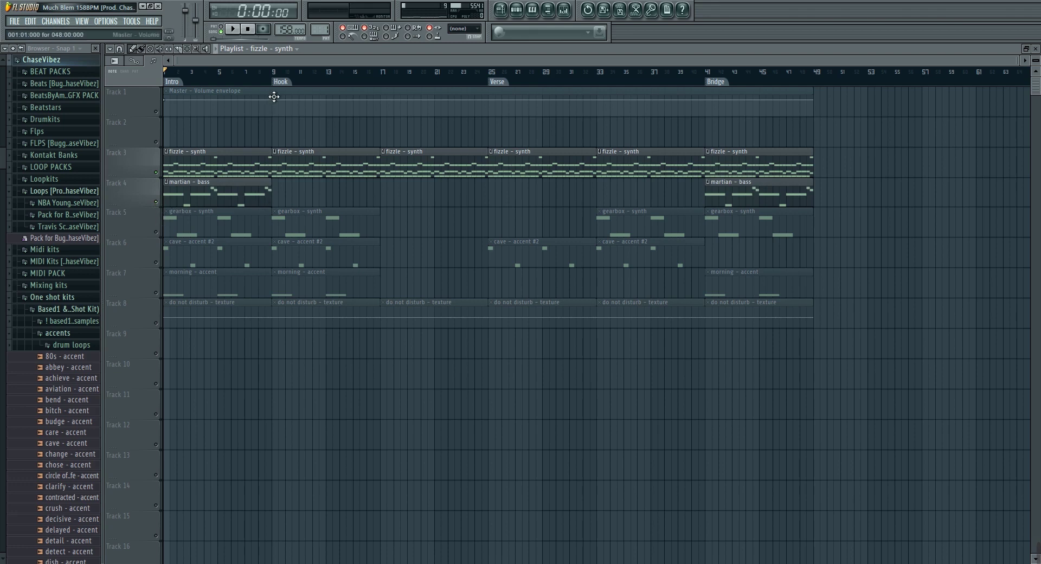
pyautogui.click(156, 111)
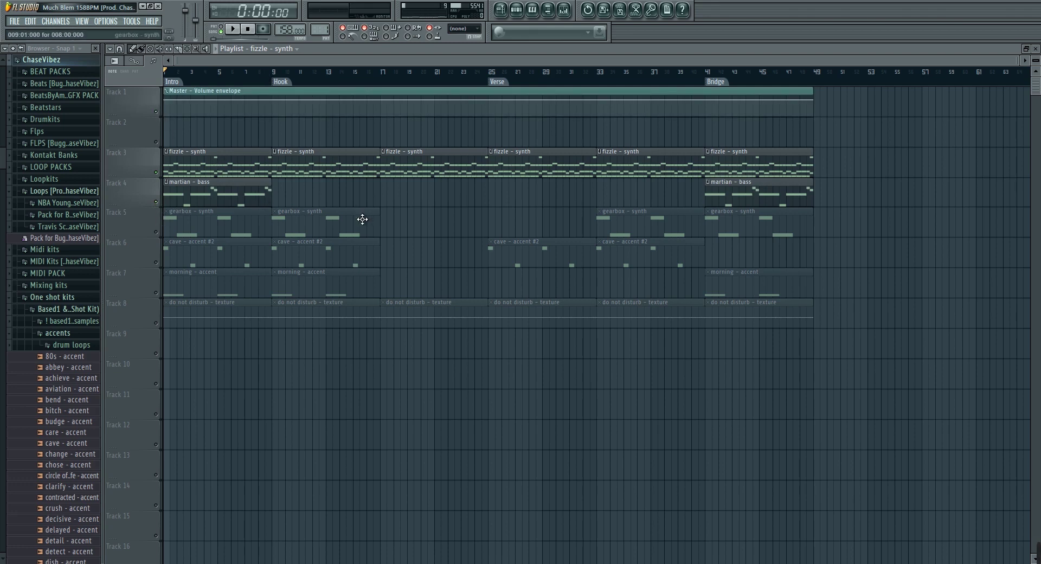
# Expand the drum loops folder and pick martian - bass from the channel rack menu.
pyautogui.click(69, 345)
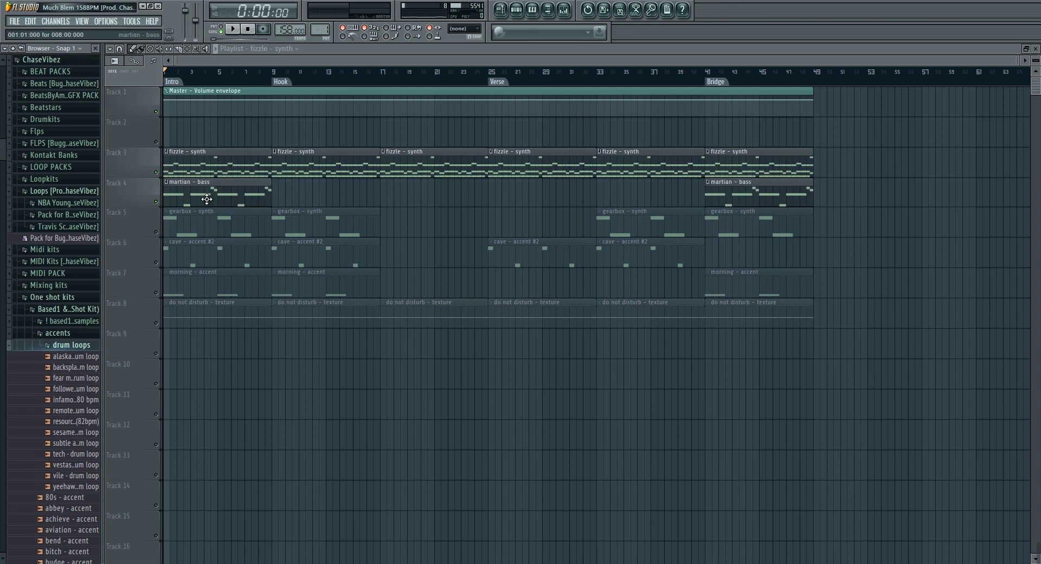
pyautogui.click(520, 14)
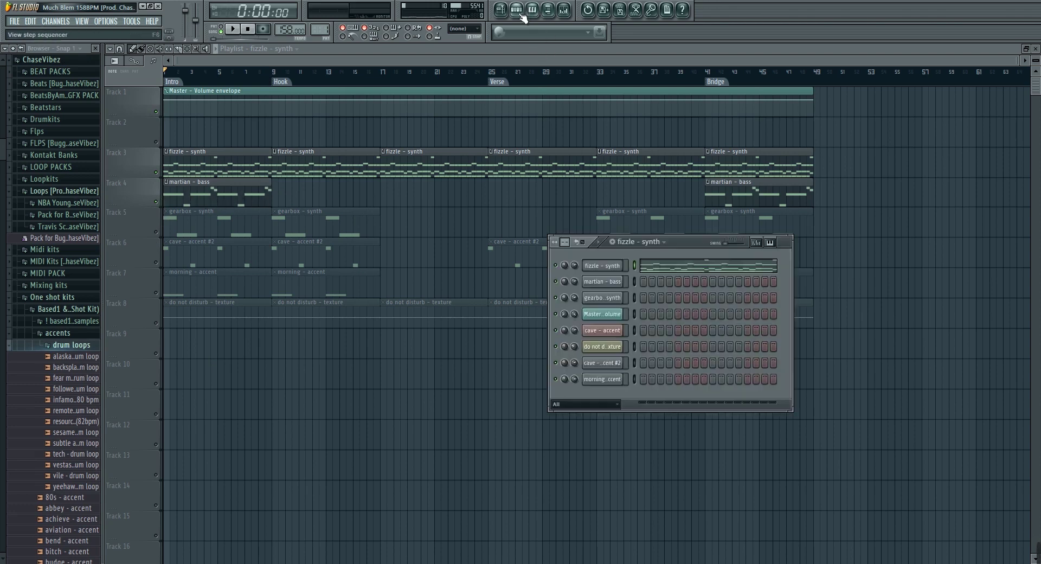
pyautogui.click(640, 242)
# Open the martian - bass notes, removing a stray note added by accident.
pyautogui.click(645, 271)
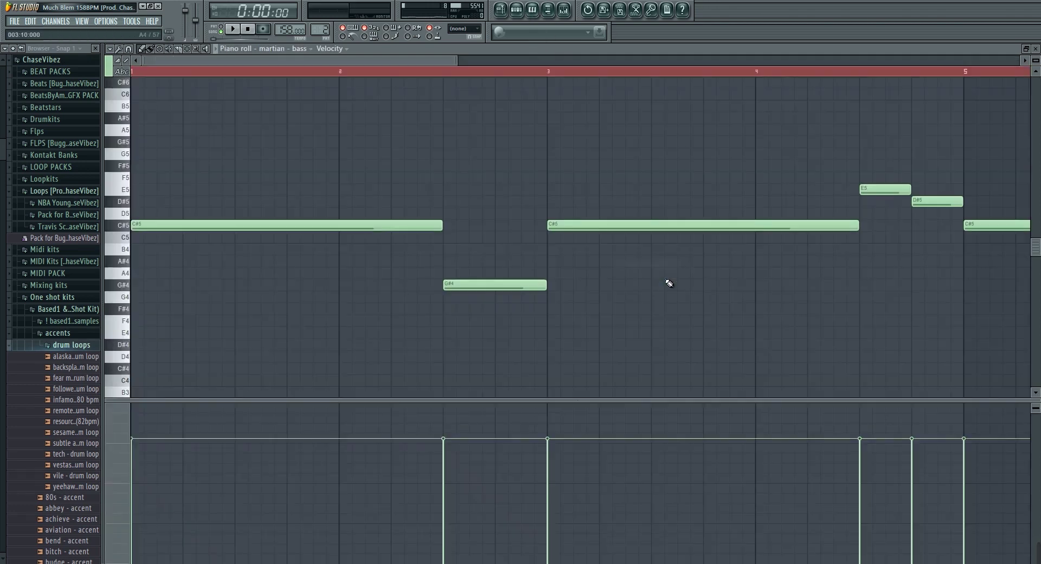
pyautogui.scroll(-3, 399, 73)
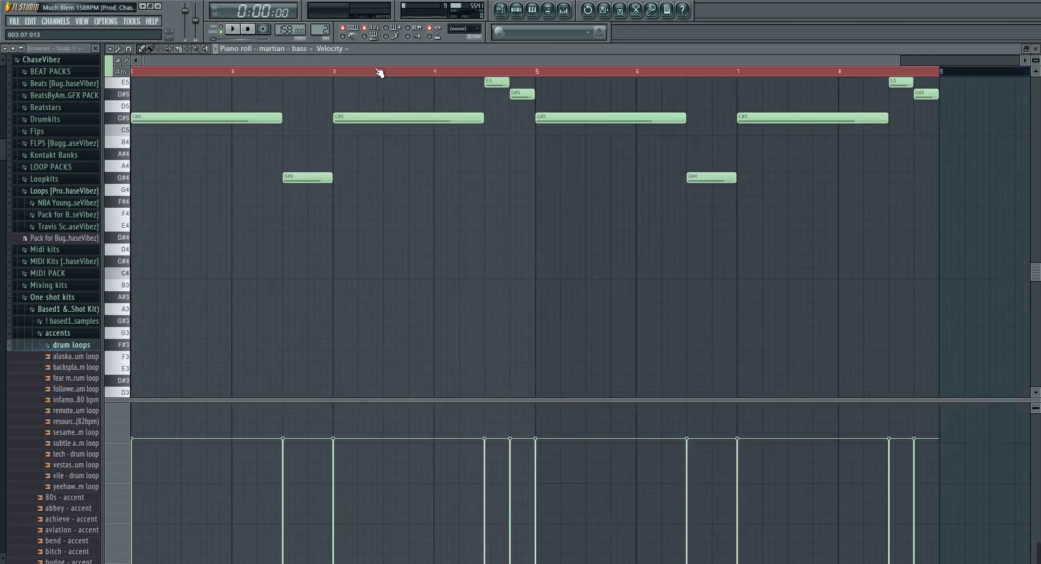
pyautogui.moveTo(317, 92); pyautogui.dragTo(174, 102)
pyautogui.rightClick(174, 102)
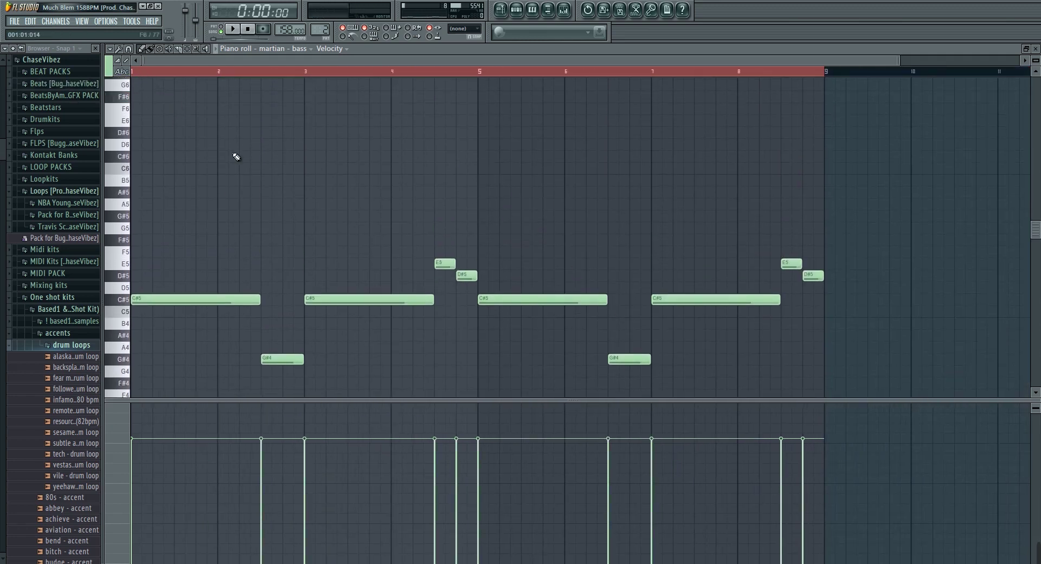
# Play the bass melody through, stop it, and return to the playlist.
pyautogui.press('space')
pyautogui.scroll(-3, 732, 261)
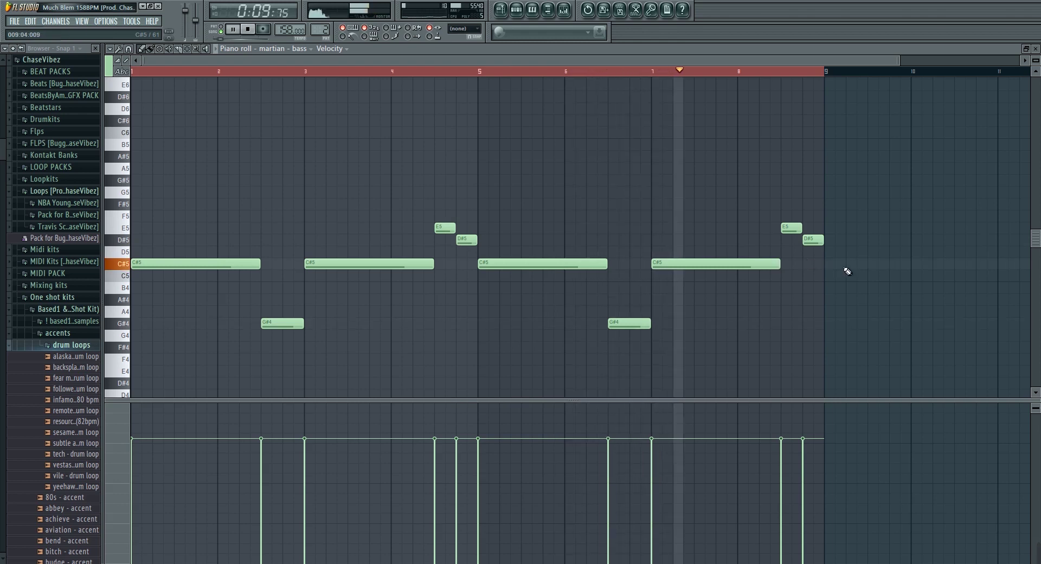
pyautogui.press('space')
pyautogui.click(501, 9)
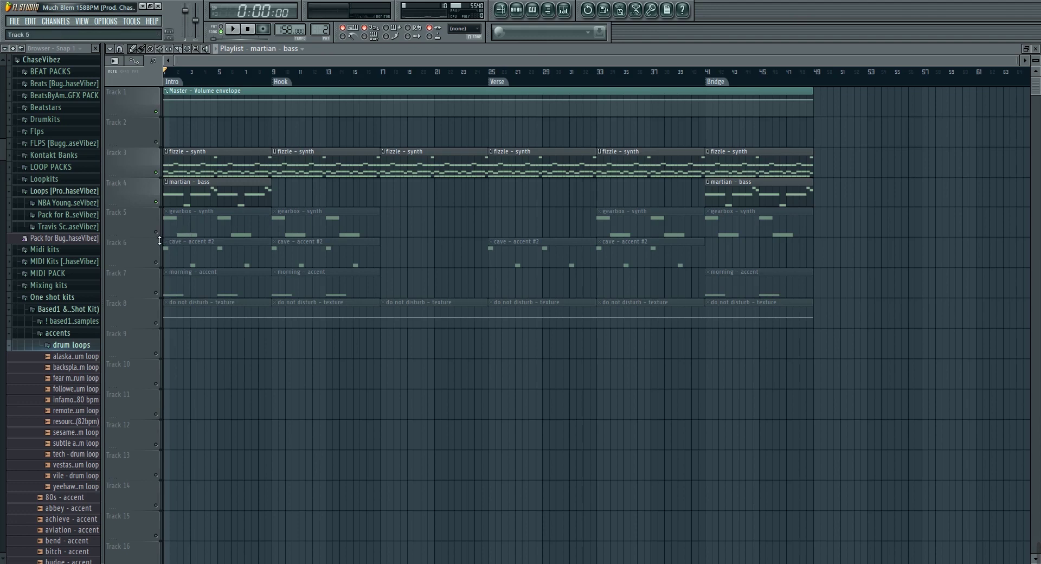
# Unmute Track 5's gearbox - synth clips, open their notes, clear the time selection, and show the mixer.
pyautogui.click(156, 232)
pyautogui.doubleClick(201, 230)
pyautogui.scroll(-2, 298, 77)
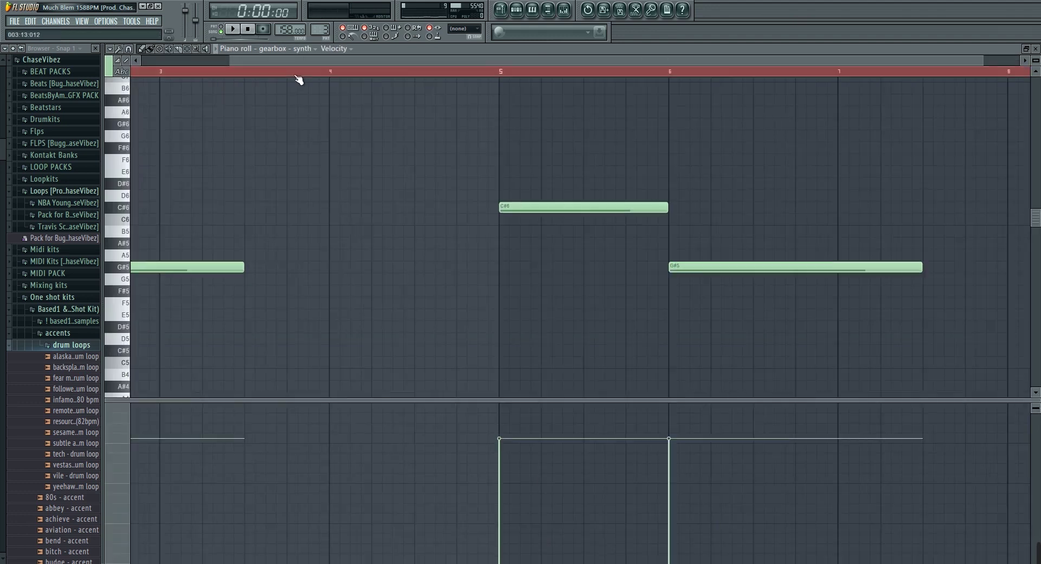
pyautogui.scroll(-3, 297, 80)
pyautogui.click(272, 68)
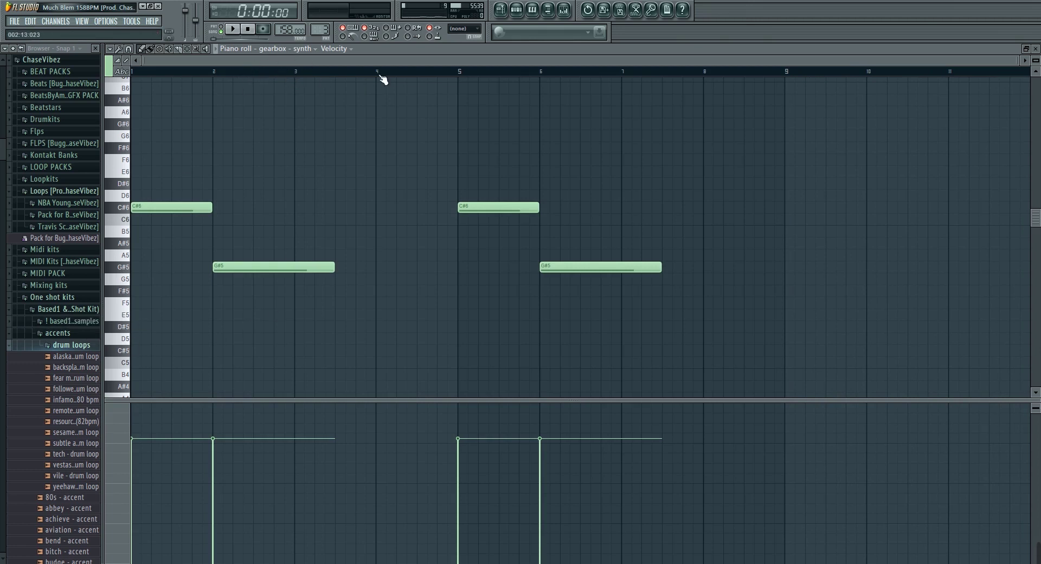
pyautogui.click(570, 15)
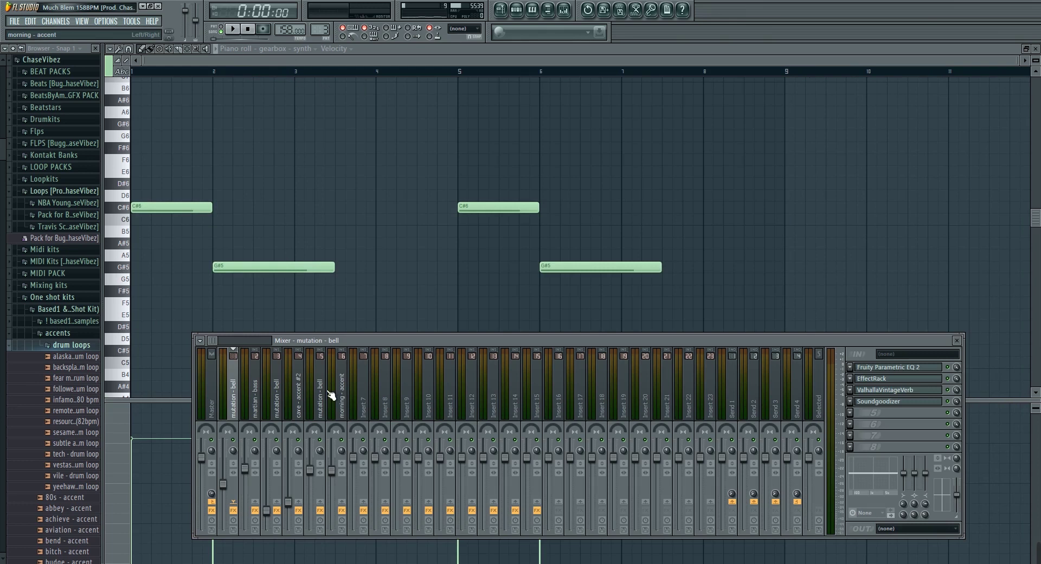
# Select the mutation bell mixer insert and play the gearbox melody to hear its effects.
pyautogui.click(319, 396)
pyautogui.click(298, 400)
pyautogui.click(293, 406)
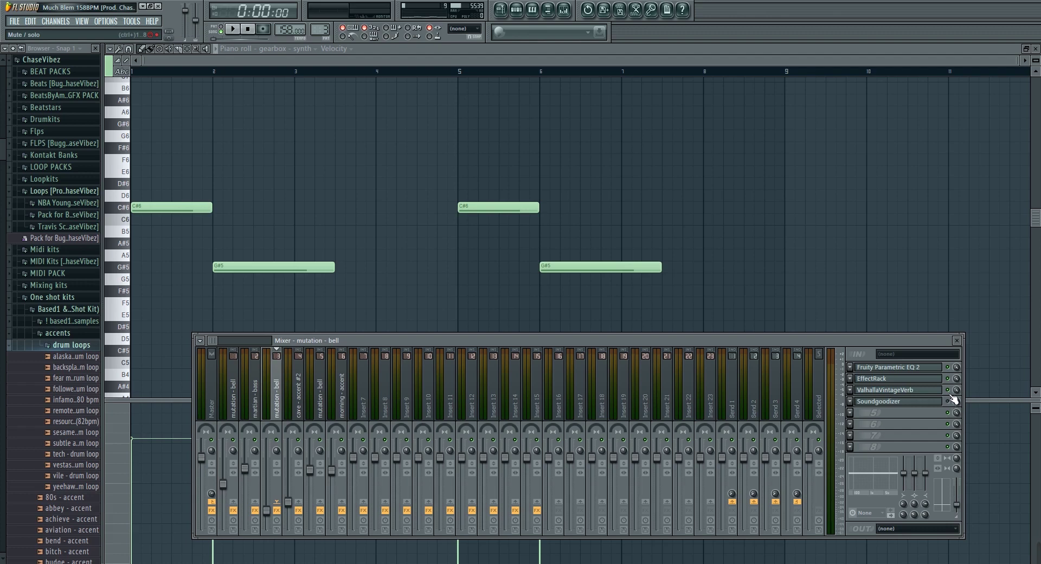
pyautogui.press('space')
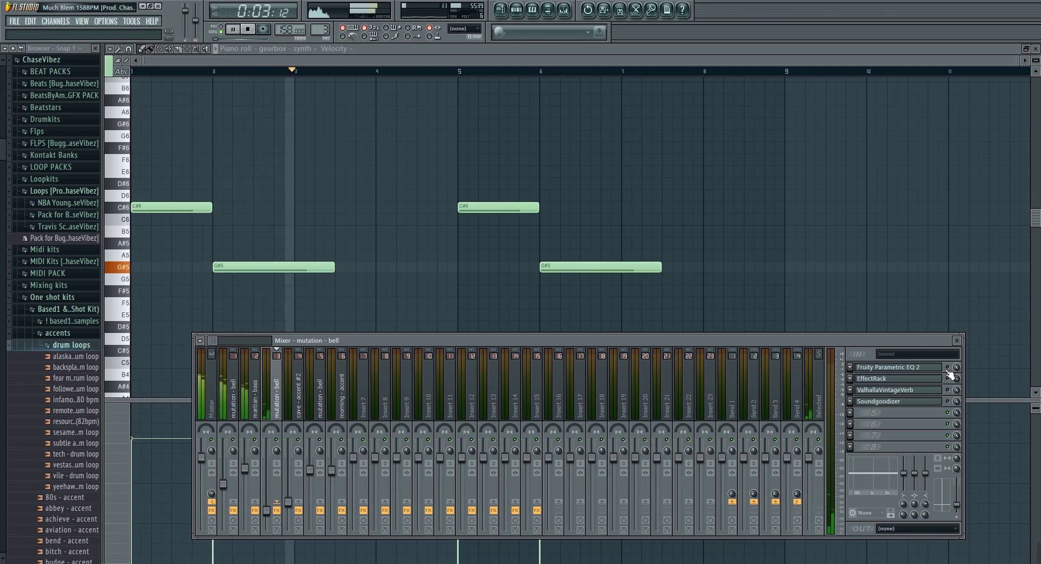
pyautogui.press('space')
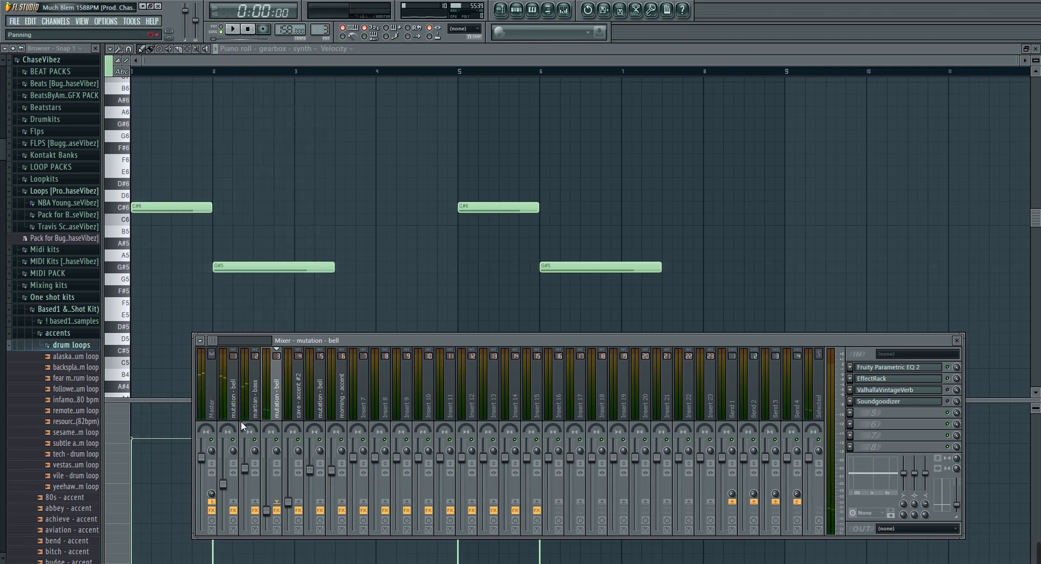
# Compare mixer inserts 1 and 3, restart playback, and hide the mixer.
pyautogui.click(238, 405)
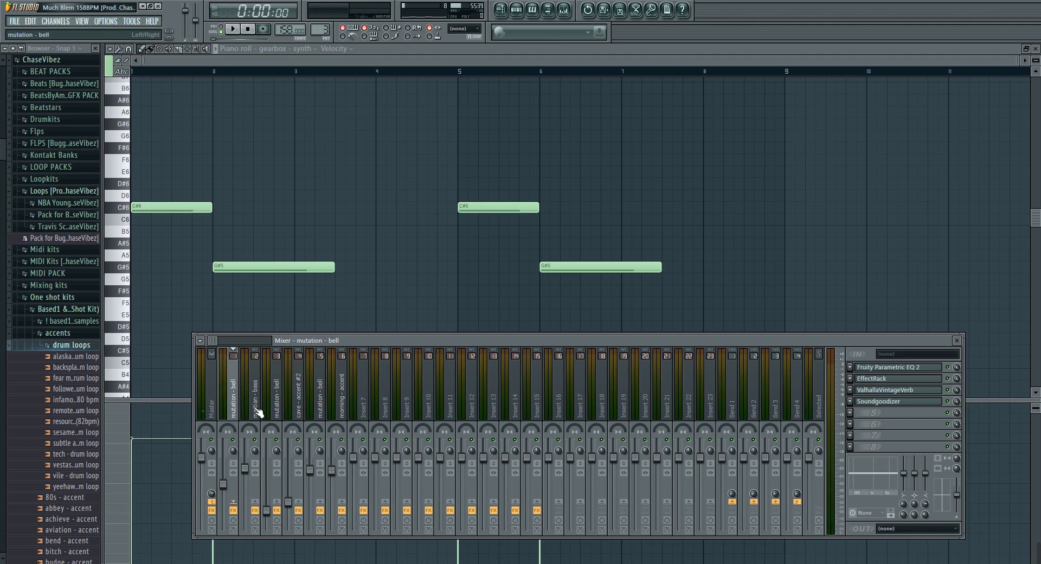
pyautogui.click(279, 397)
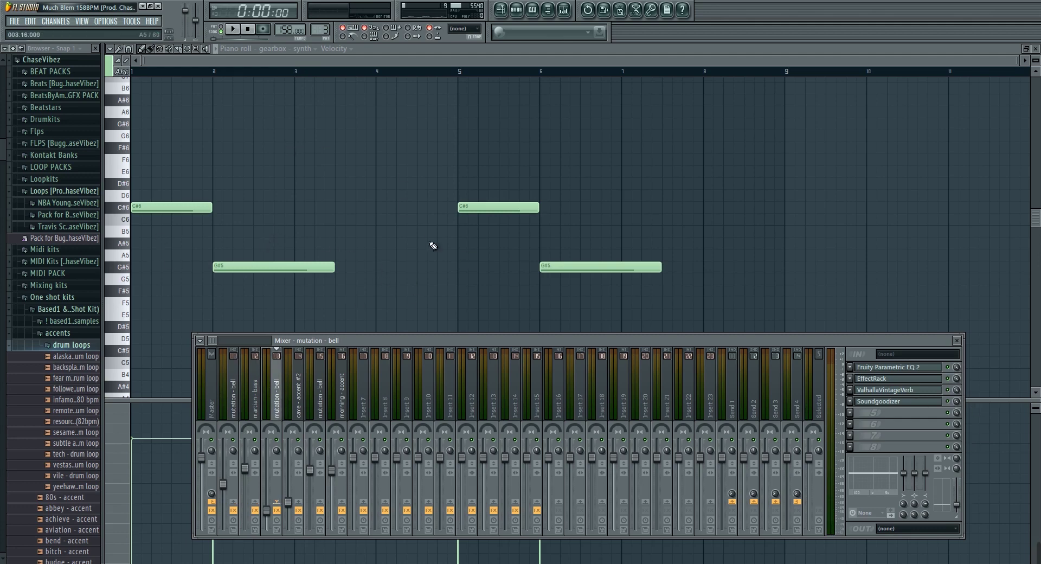
pyautogui.press('space')
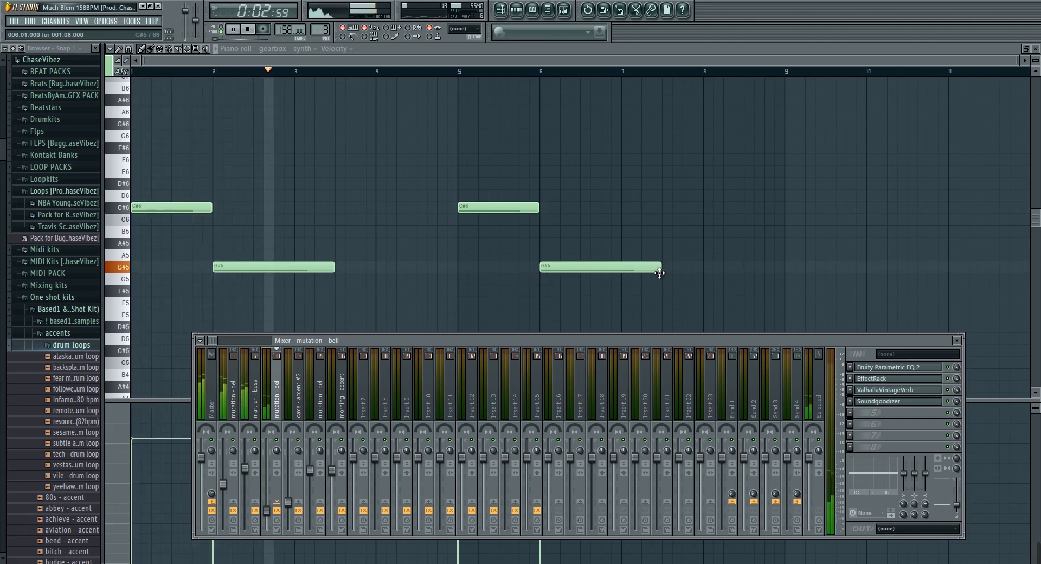
pyautogui.press('F9')
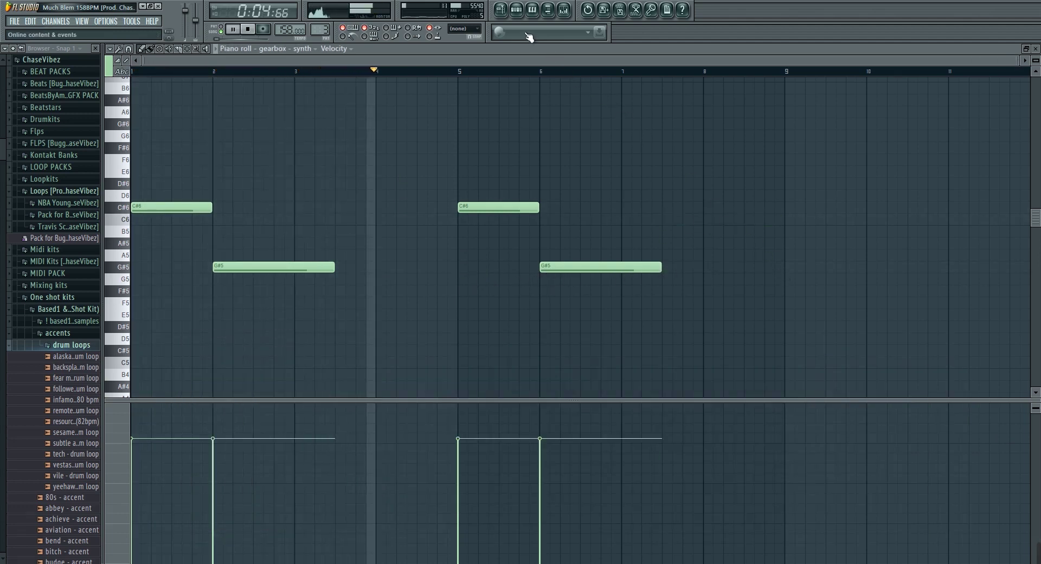
# Unmute Track 6's cave - accent #2 clips, open their notes, and play them.
pyautogui.click(516, 9)
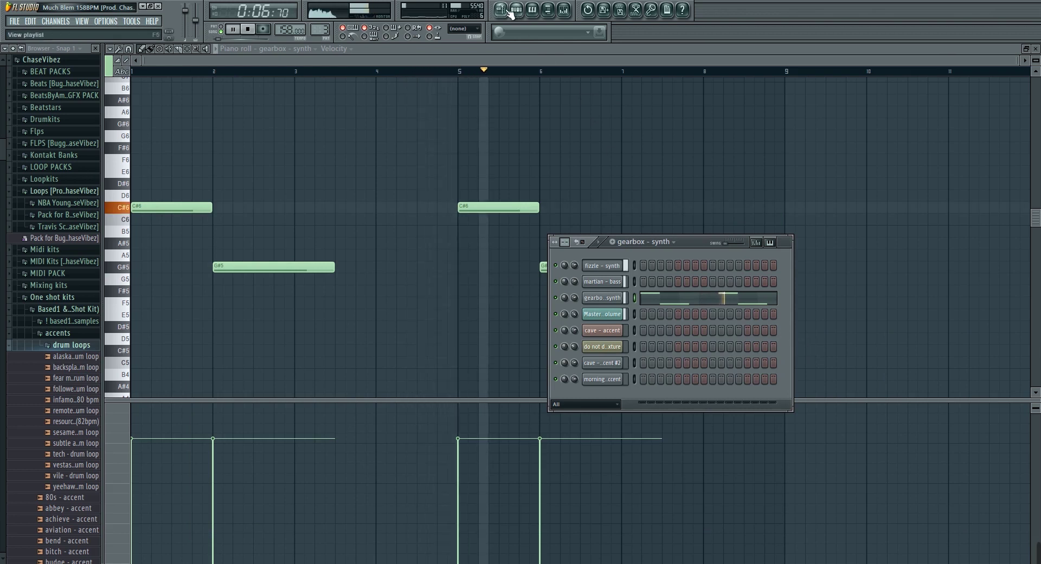
pyautogui.press('F5')
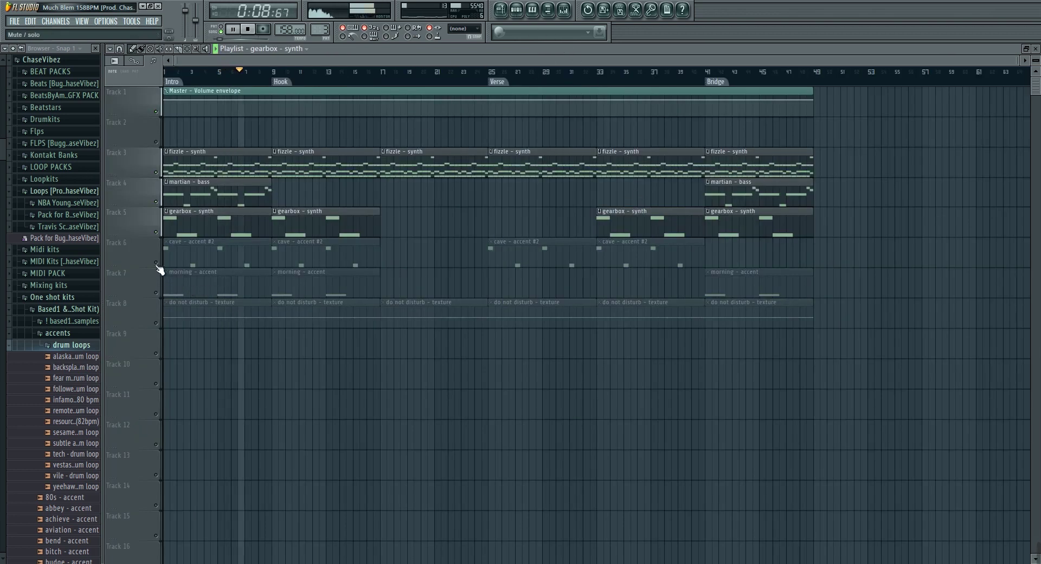
pyautogui.press('space')
pyautogui.click(156, 263)
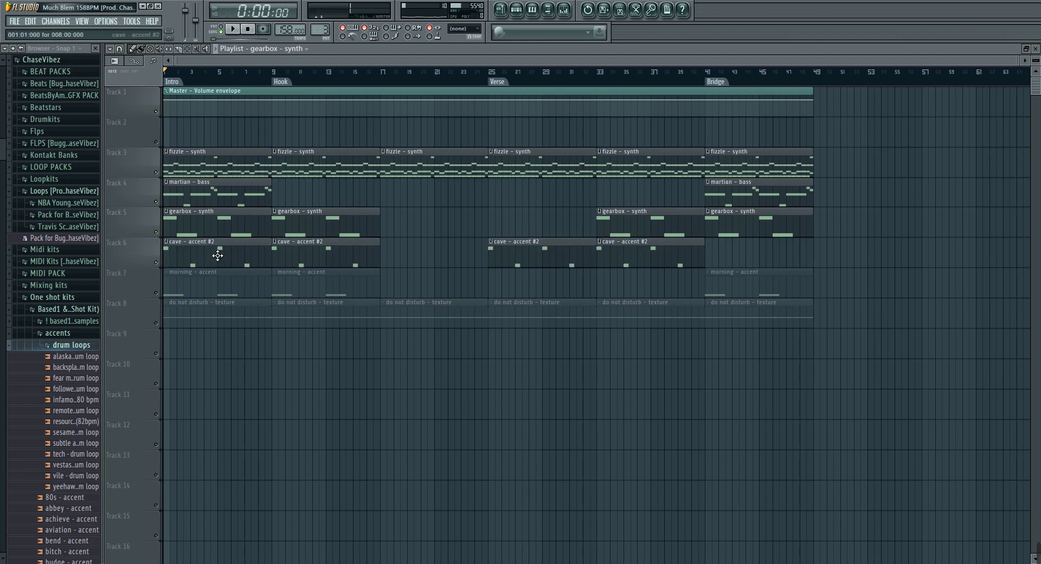
pyautogui.doubleClick(211, 263)
pyautogui.scroll(-3, 280, 80)
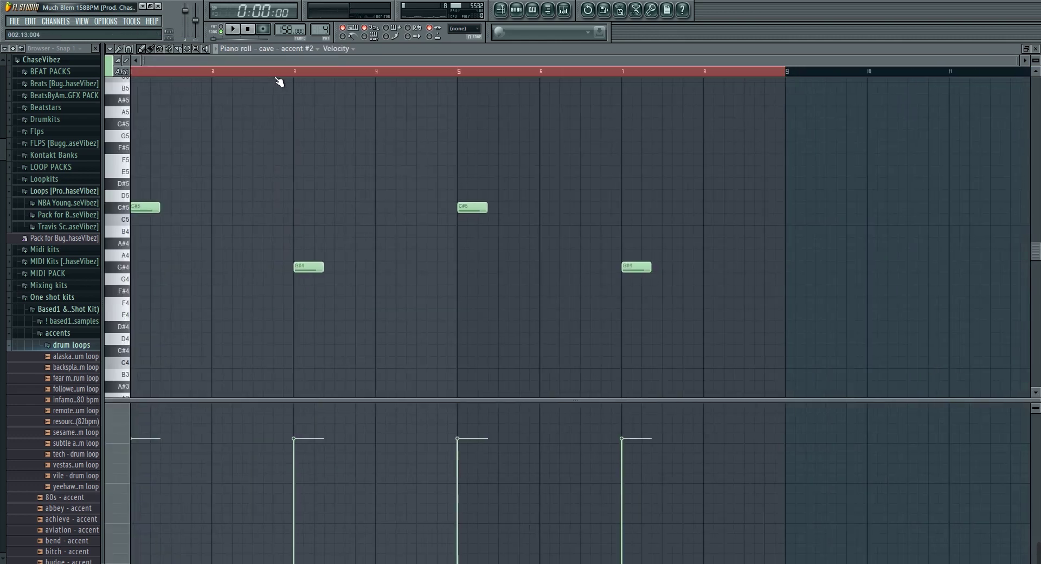
pyautogui.press('space')
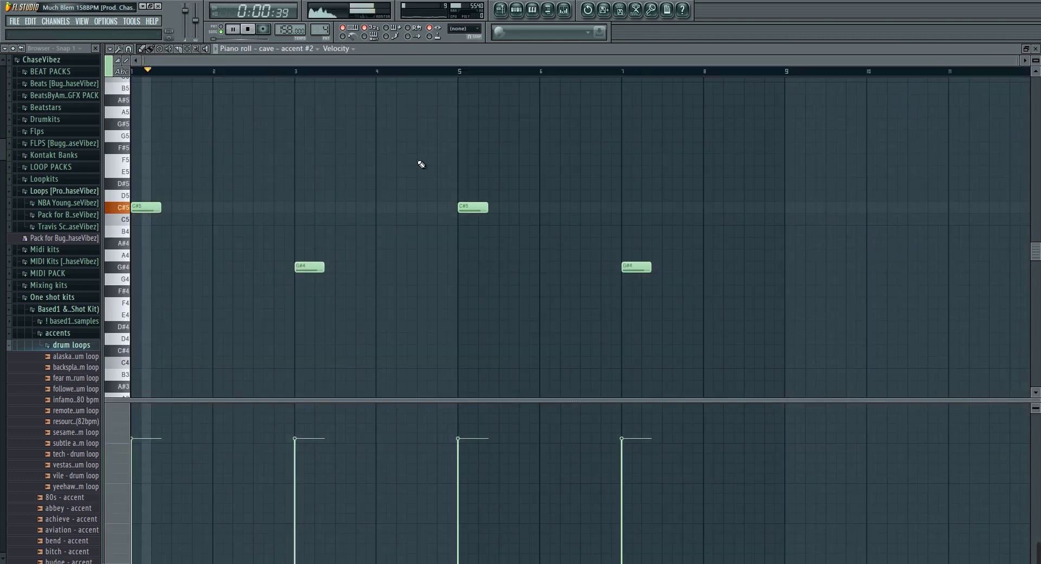
# On mixer insert 4, pull Parametric EQ 2 bands 1 and 7 down for low and high cuts.
pyautogui.click(569, 10)
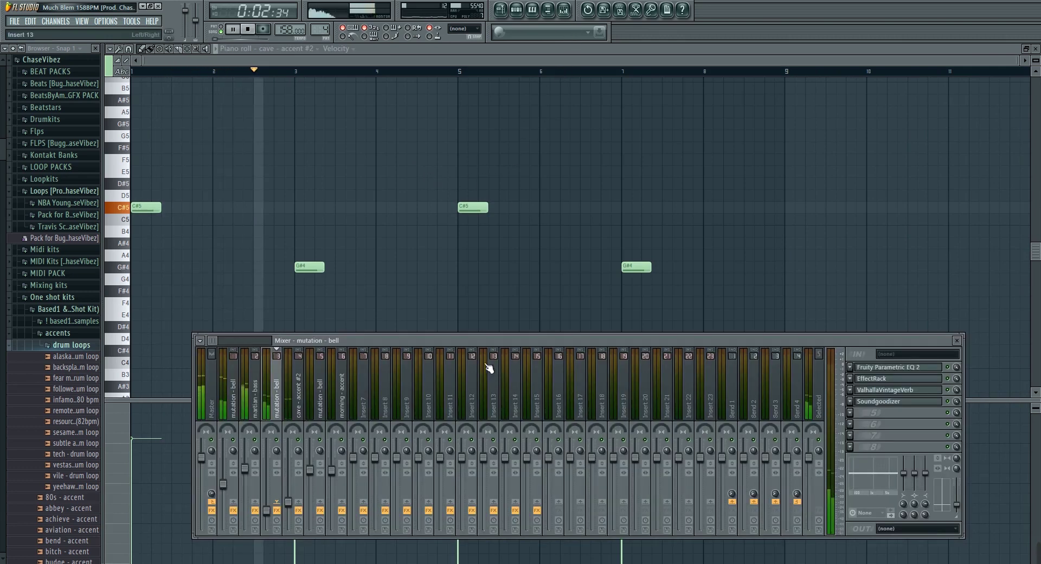
pyautogui.click(298, 396)
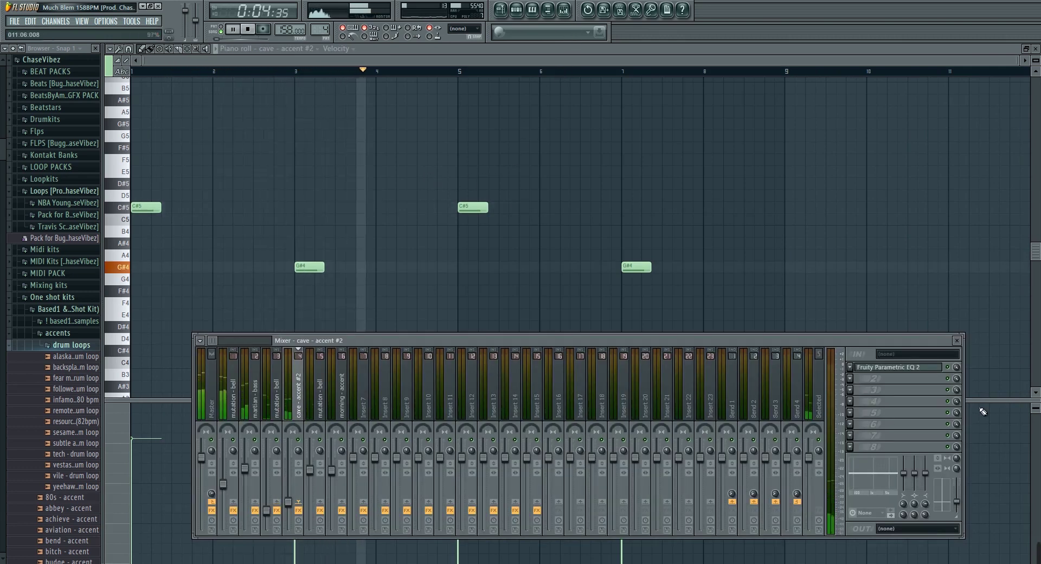
pyautogui.click(898, 367)
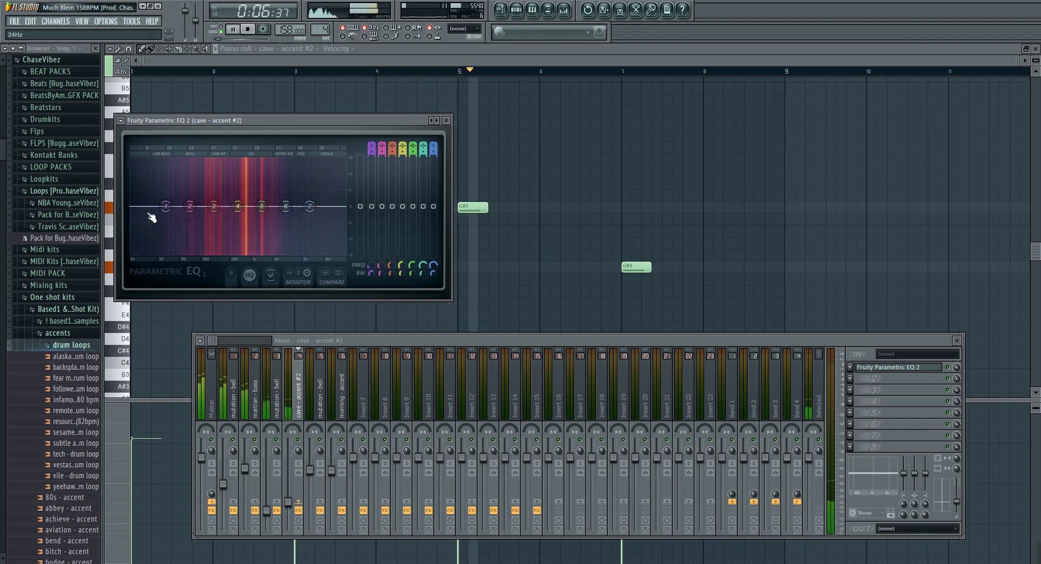
pyautogui.moveTo(166, 206); pyautogui.dragTo(200, 252)
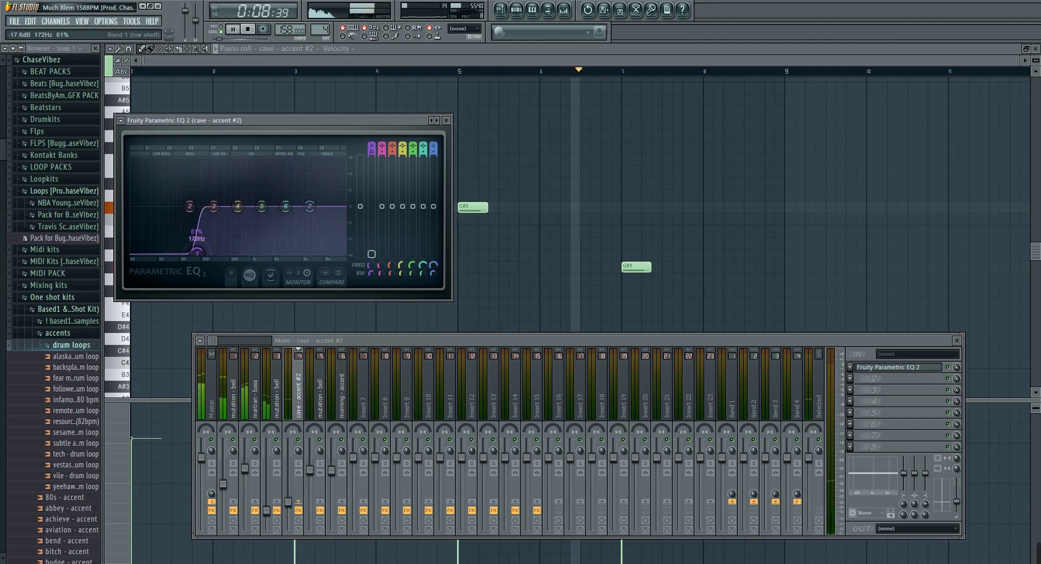
pyautogui.moveTo(310, 206)
pyautogui.mouseDown()
pyautogui.moveTo(344, 252)
pyautogui.moveTo(334, 252)
pyautogui.mouseUp()
pyautogui.click(446, 119)
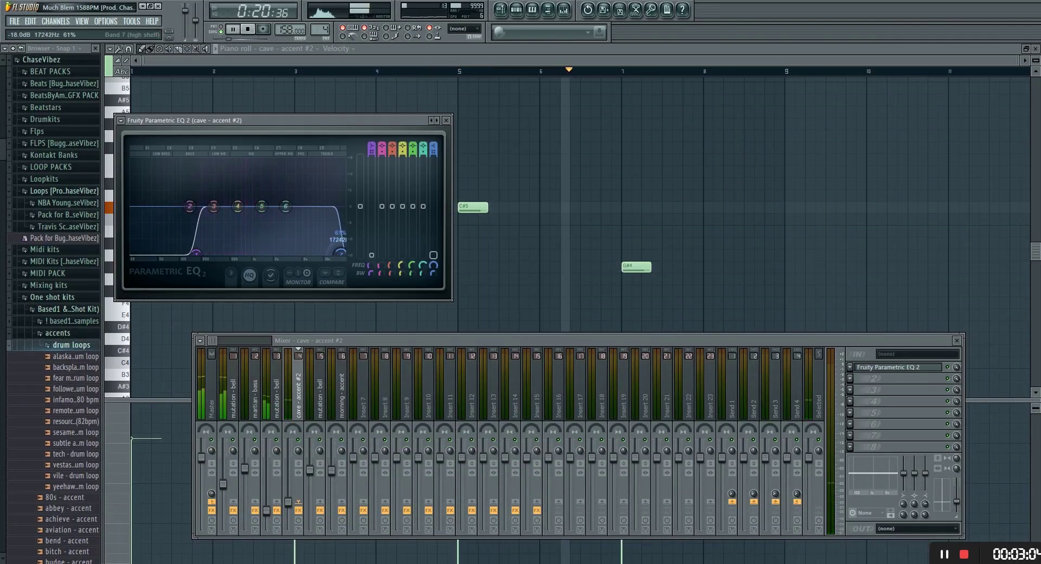
# Close the EQ, stop playback, and select the morning - accent pattern from the pattern list.
pyautogui.click(446, 119)
pyautogui.press('F6')
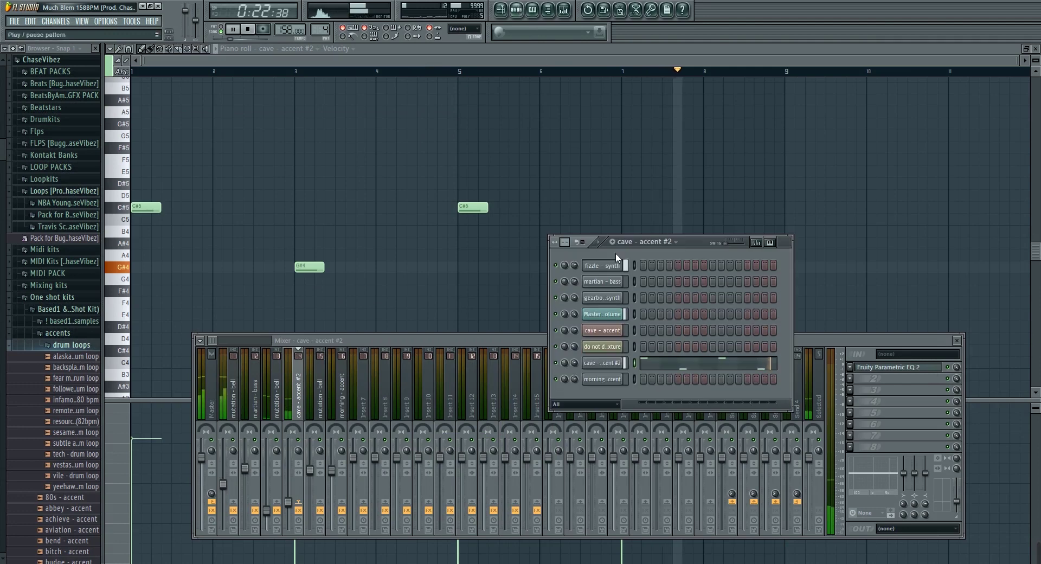
pyautogui.press('space')
pyautogui.click(645, 247)
pyautogui.click(645, 297)
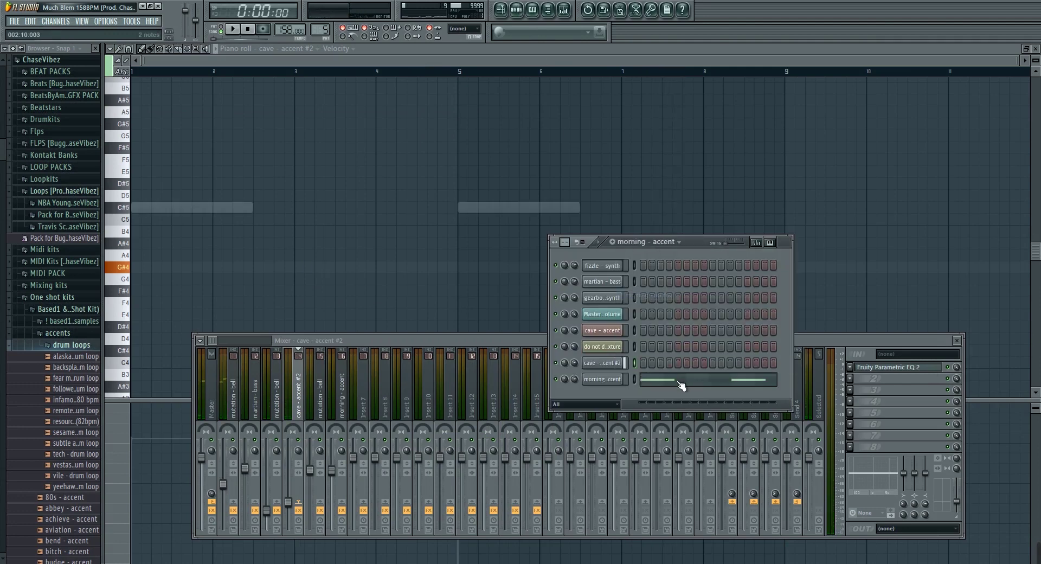
pyautogui.scroll(-3, 457, 60)
pyautogui.scroll(-2, 453, 81)
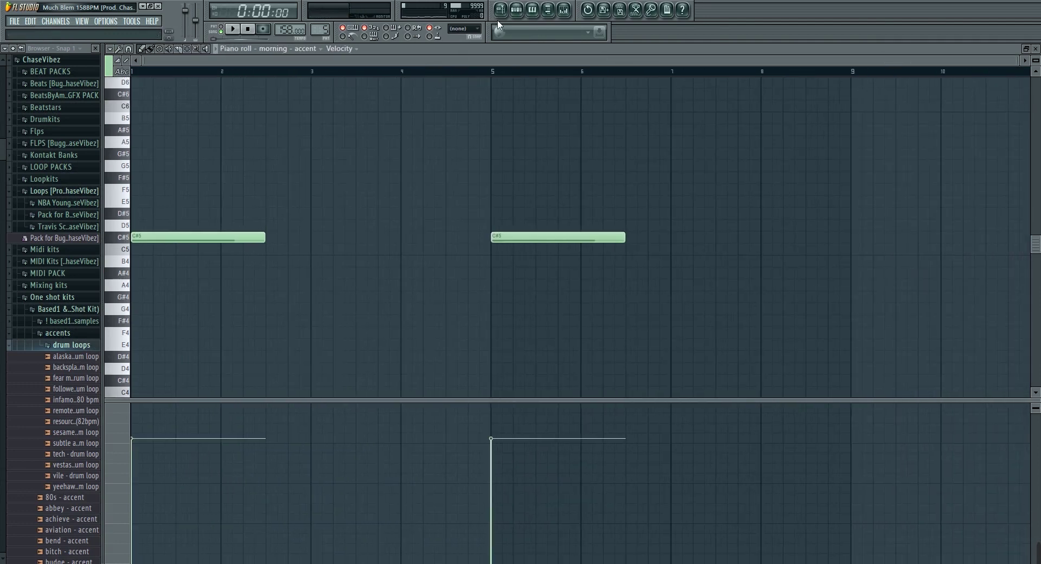
# Open the morning - accent clip's two C#5 notes in the piano roll and play them through.
pyautogui.press('F5')
pyautogui.doubleClick(166, 290)
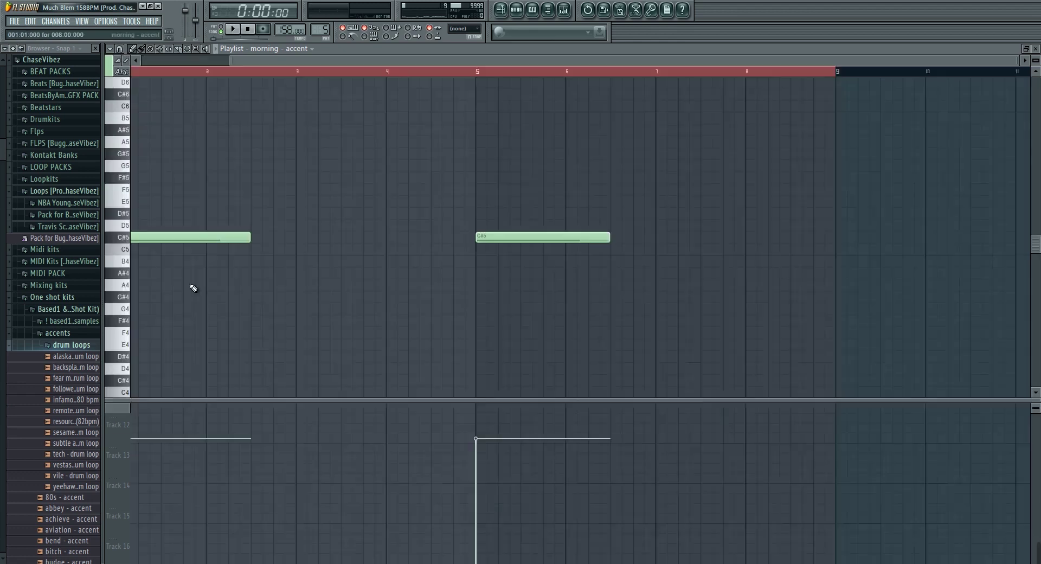
pyautogui.press('space')
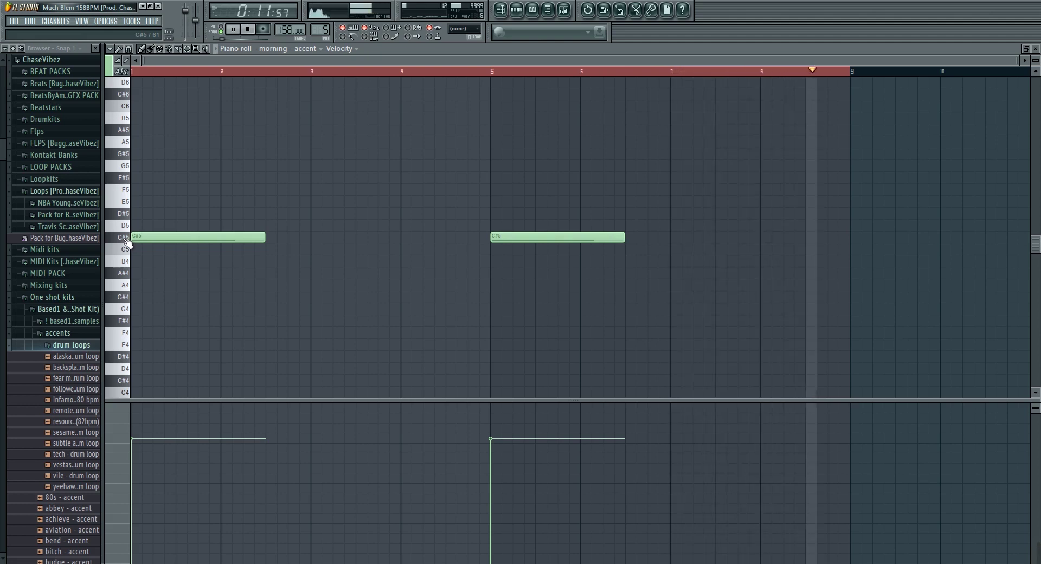
pyautogui.press('space')
# Back in the Playlist, unmute and solo the do not disturb texture track (Track 8).
pyautogui.click(126, 242)
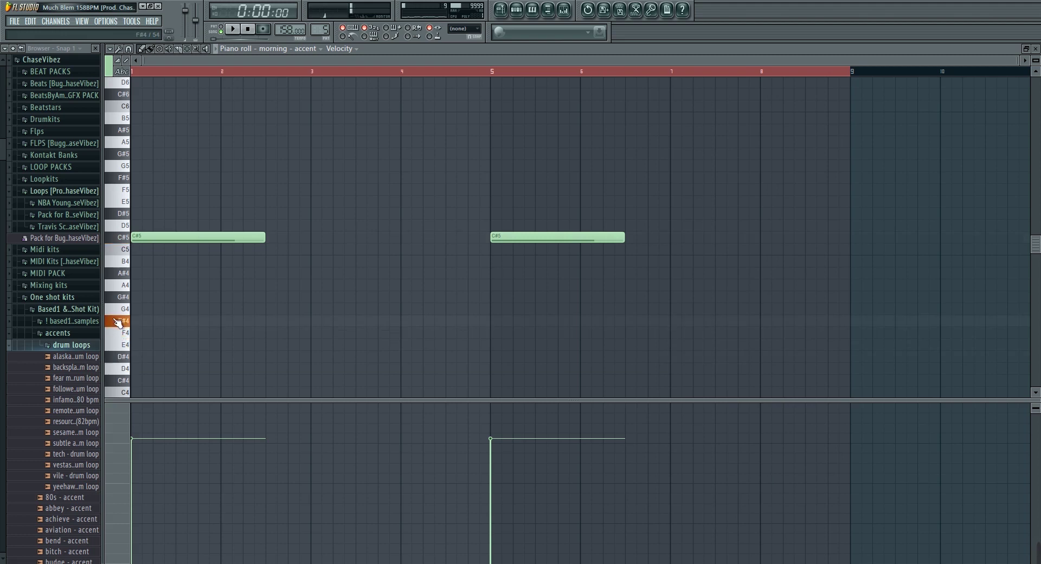
pyautogui.click(500, 9)
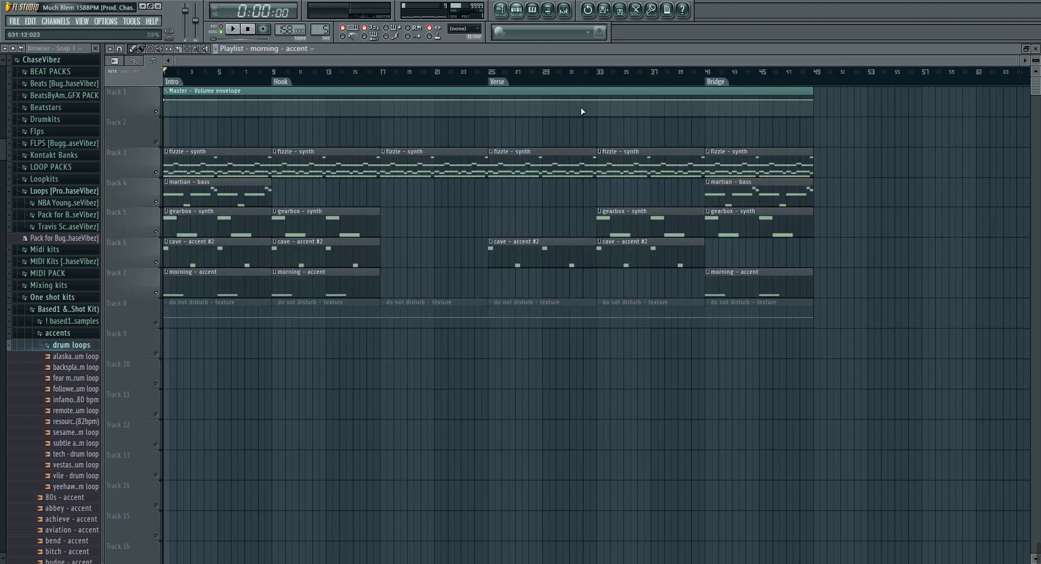
pyautogui.click(157, 323)
pyautogui.scroll(-1, 195, 314)
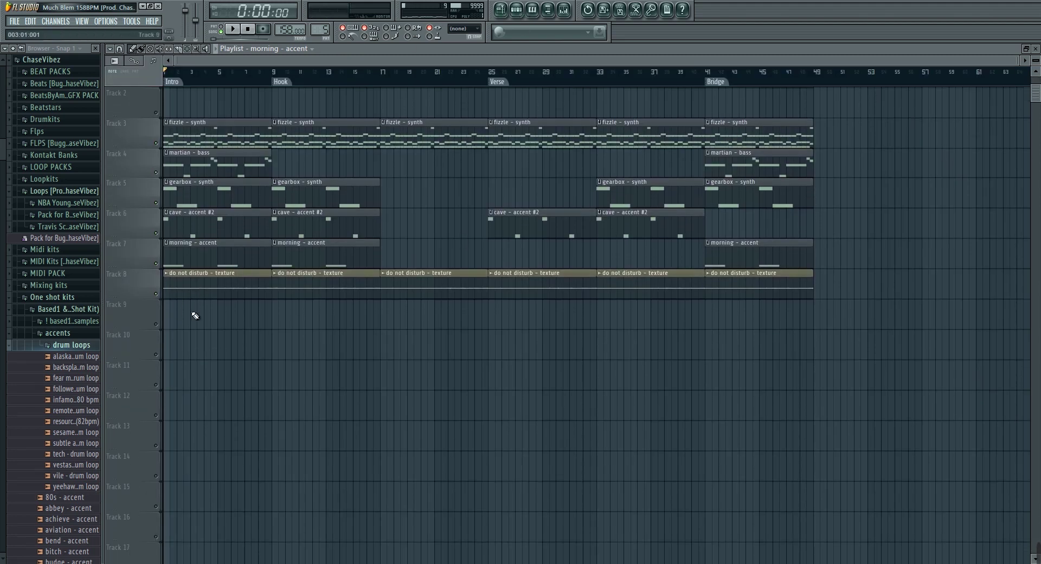
pyautogui.rightClick(156, 293)
# Play the soloed texture track and briefly check its channel settings.
pyautogui.scroll(1, 159, 300)
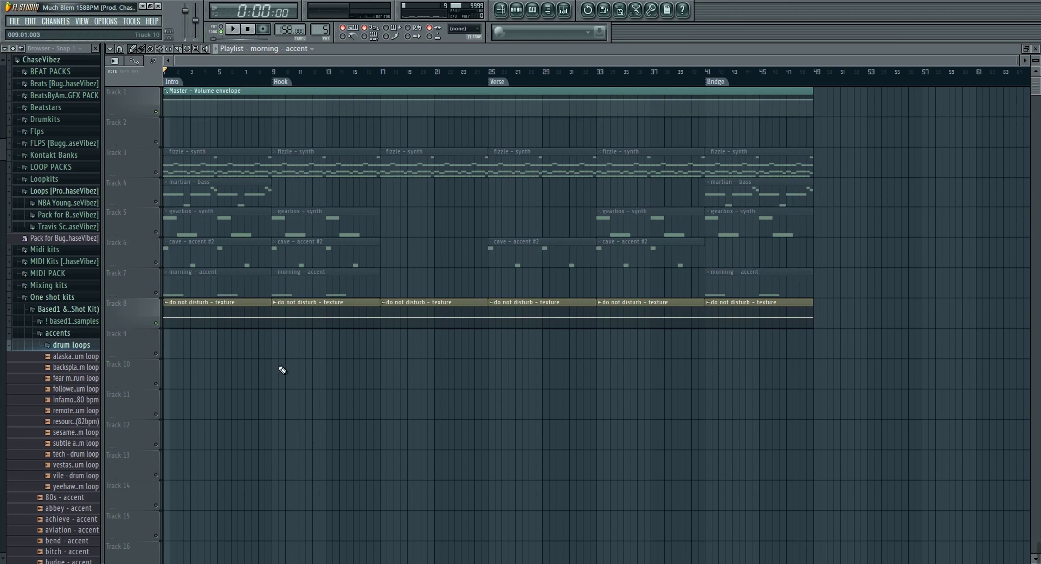
pyautogui.press('space')
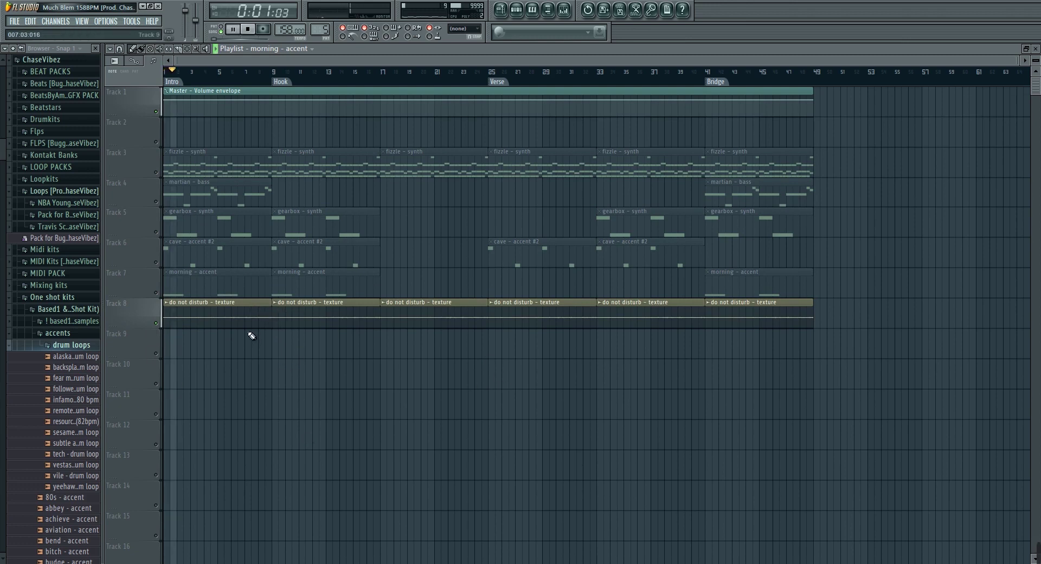
pyautogui.doubleClick(252, 325)
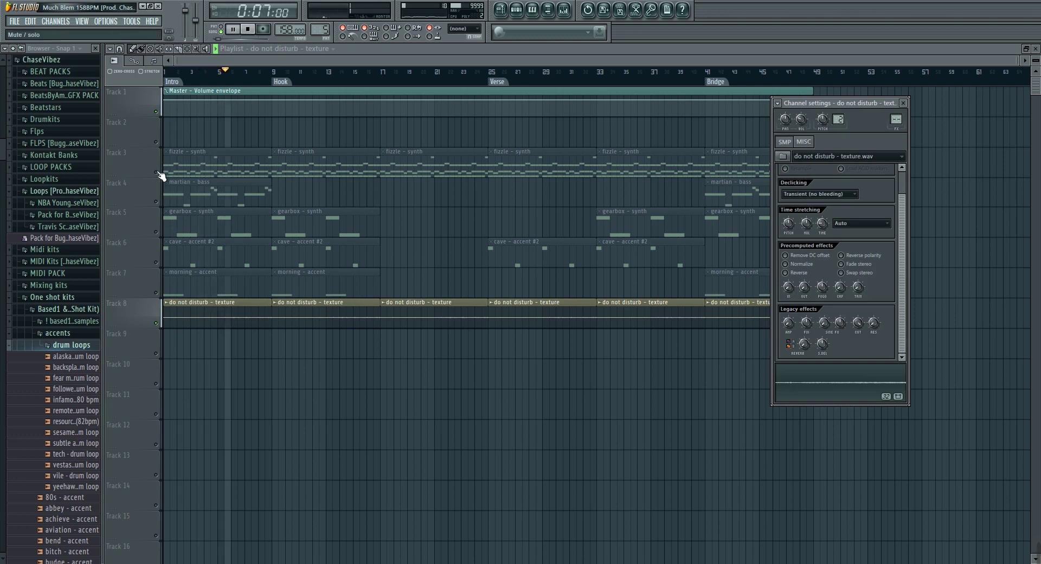
pyautogui.press('Escape')
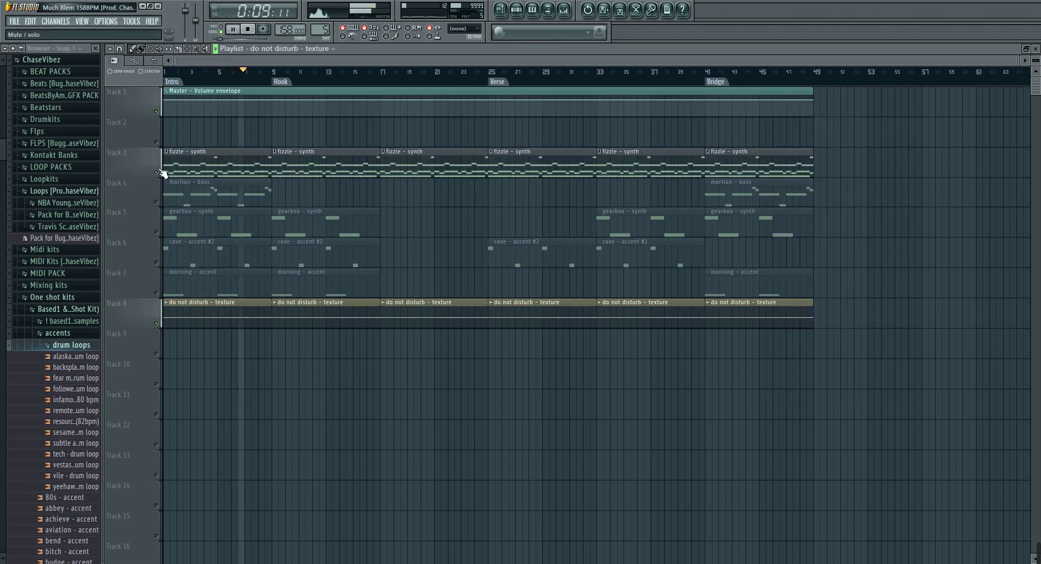
# Stop playback, unsolo so every track plays again, and clear the intro bar selection.
pyautogui.press('space')
pyautogui.click(160, 171)
pyautogui.click(255, 81)
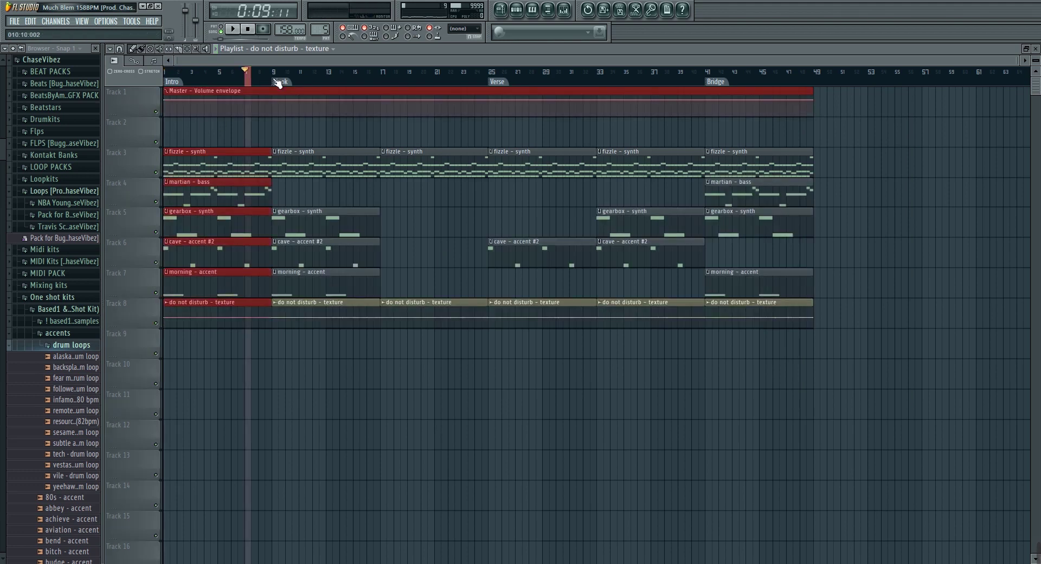
pyautogui.click(280, 76)
# Open the fizzle - synth notes in the Piano roll and audition a chord pitch.
pyautogui.click(516, 9)
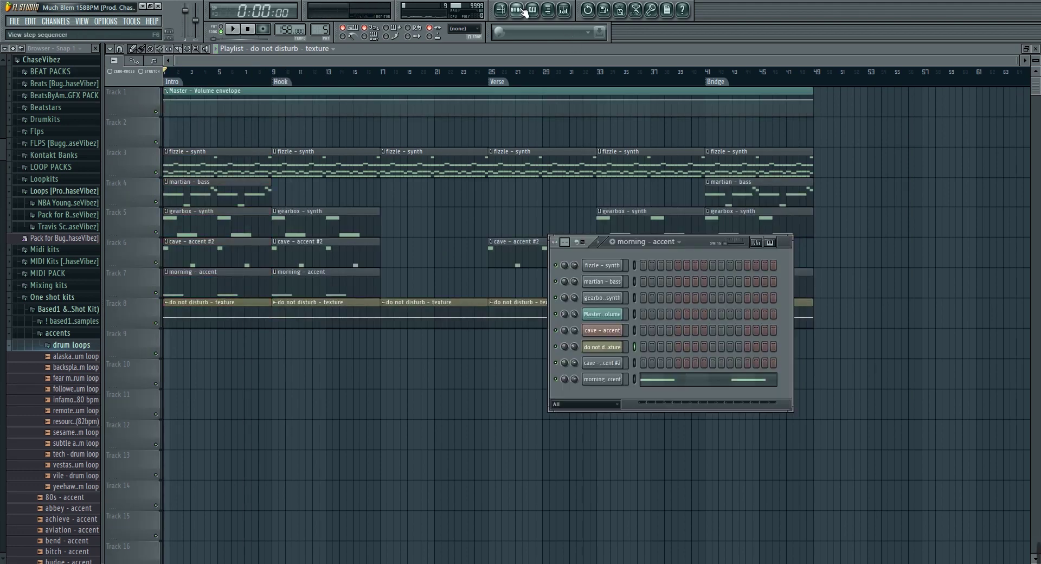
pyautogui.moveTo(655, 242); pyautogui.dragTo(658, 255)
pyautogui.press('F7')
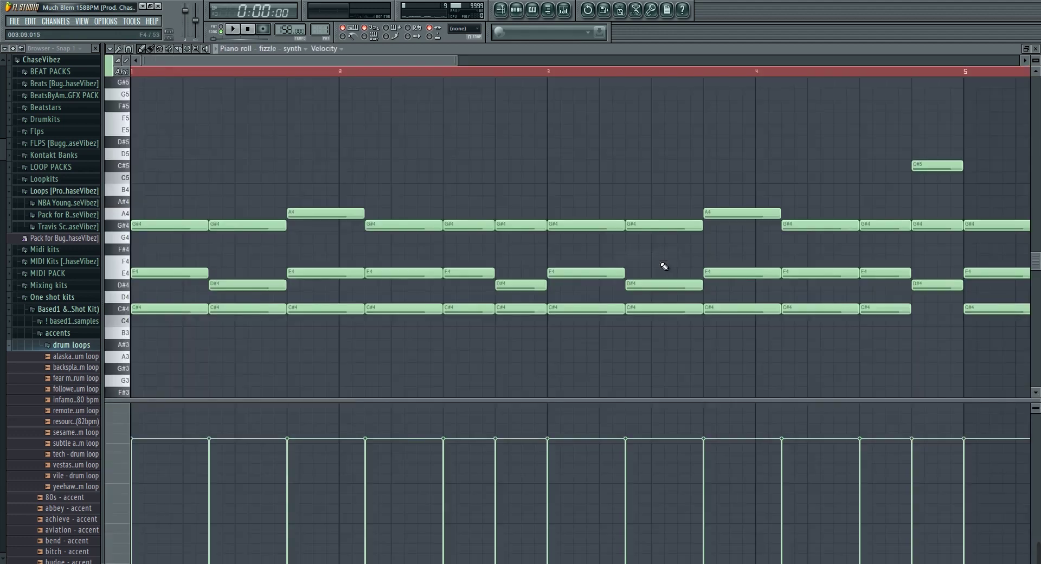
pyautogui.scroll(-2, 201, 92)
pyautogui.scroll(3, 326, 238)
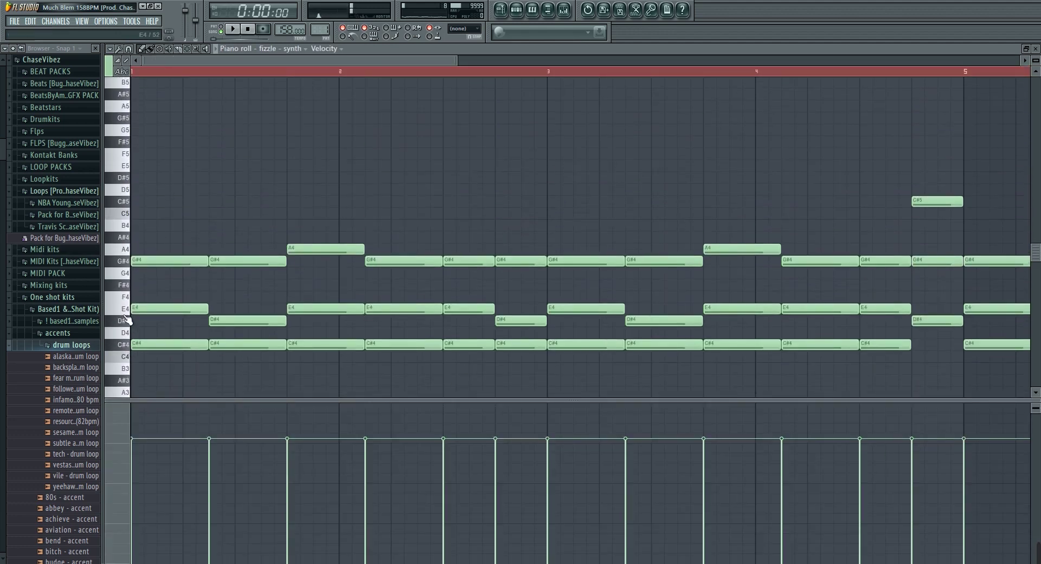
pyautogui.click(129, 279)
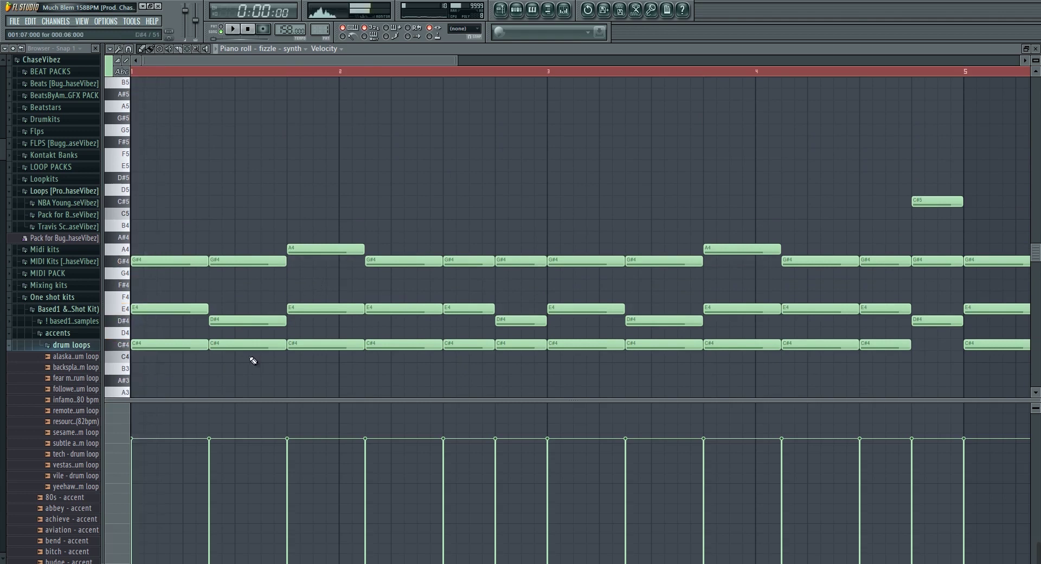
pyautogui.keyDown('ctrl'); pyautogui.scroll(-2, 290, 87); pyautogui.keyUp('ctrl')
pyautogui.keyDown('ctrl'); pyautogui.scroll(-2, 336, 163); pyautogui.keyUp('ctrl')
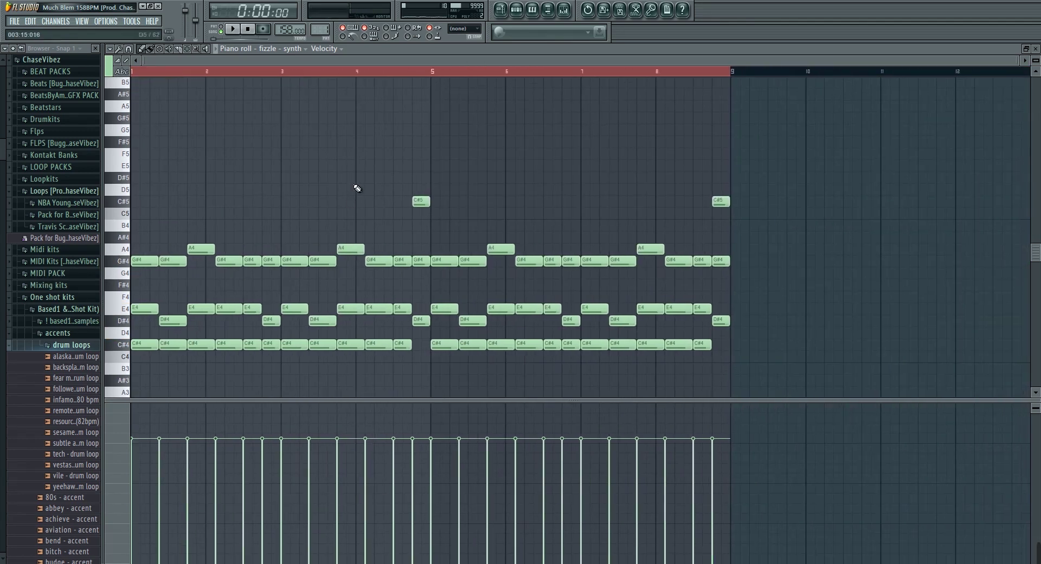
pyautogui.scroll(-1, 507, 232)
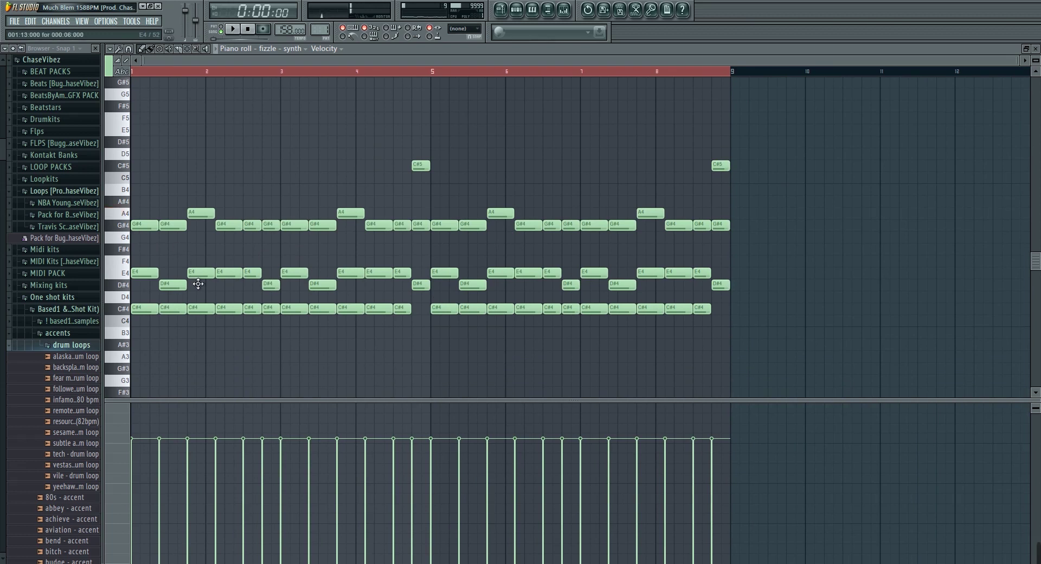
# Nudge the G#4 and D#4 chord notes up a semitone and back, leaving them unchanged.
pyautogui.click(146, 238)
pyautogui.moveTo(140, 215); pyautogui.dragTo(140, 204)
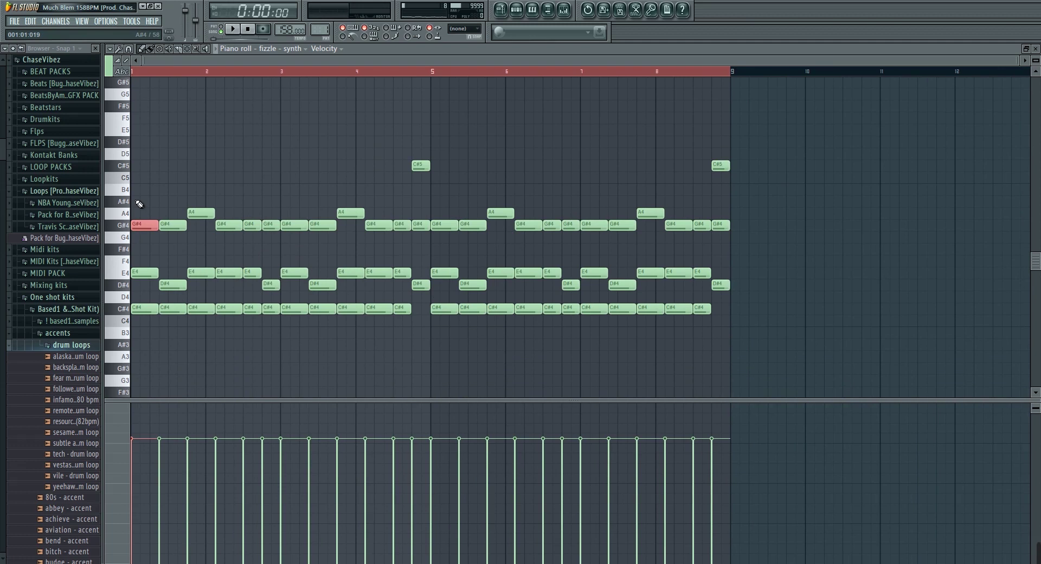
pyautogui.hotkey('shift', 'Up')
pyautogui.hotkey('shift', 'Down')
pyautogui.click(168, 284)
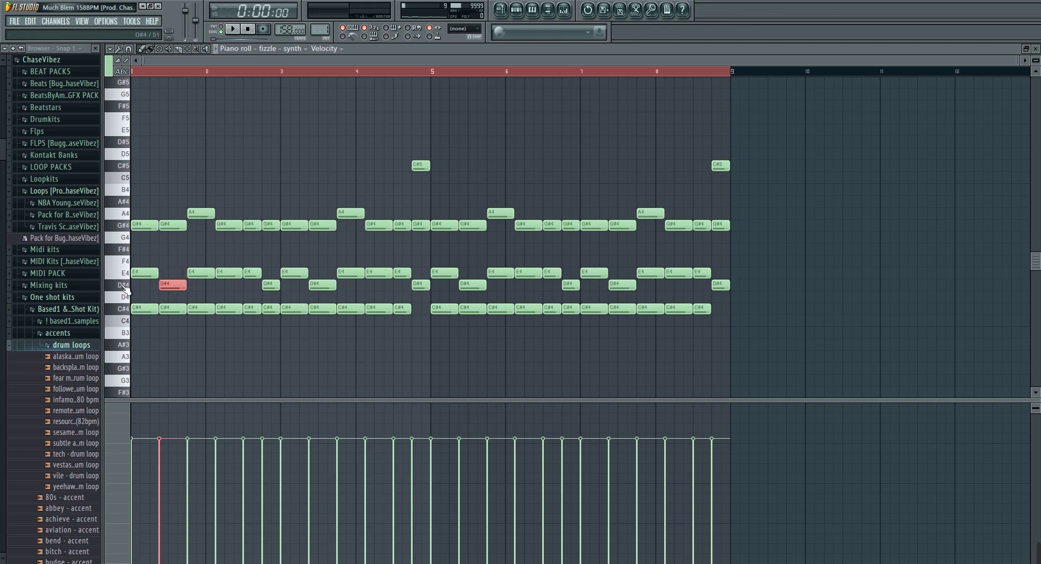
pyautogui.hotkey('shift', 'Up')
pyautogui.hotkey('shift', 'Down')
pyautogui.click(542, 344)
# Reopen the Channel Rack over the Playlist and open the pattern list, showing 'fizzle - synth'.
pyautogui.click(500, 10)
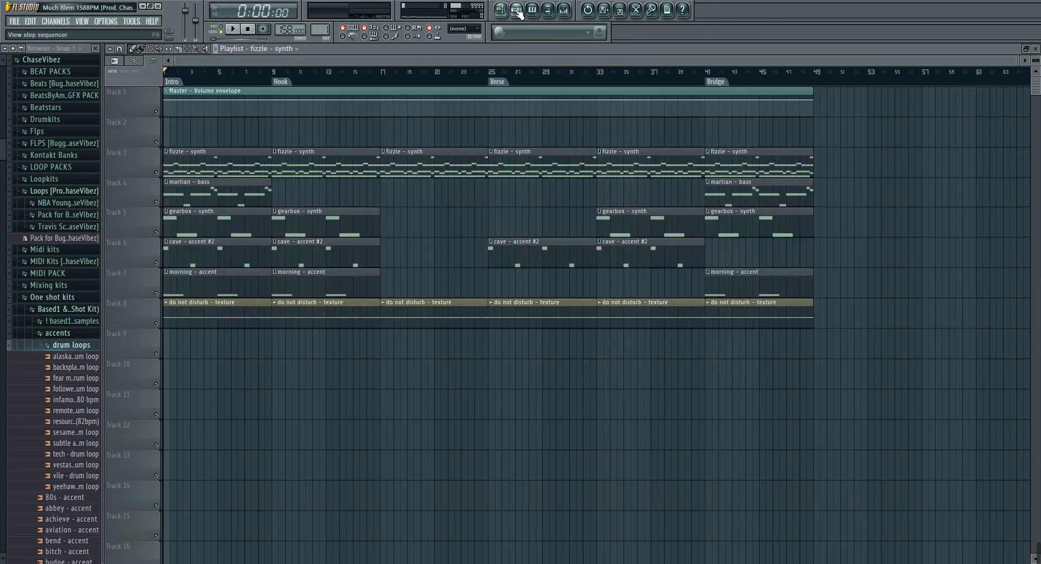
pyautogui.press('F6')
pyautogui.click(640, 243)
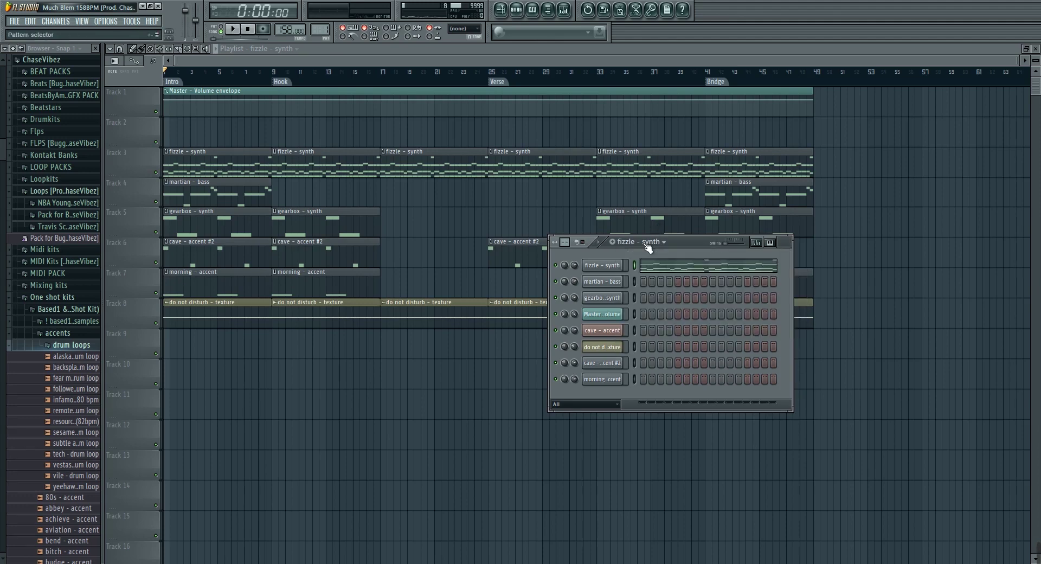